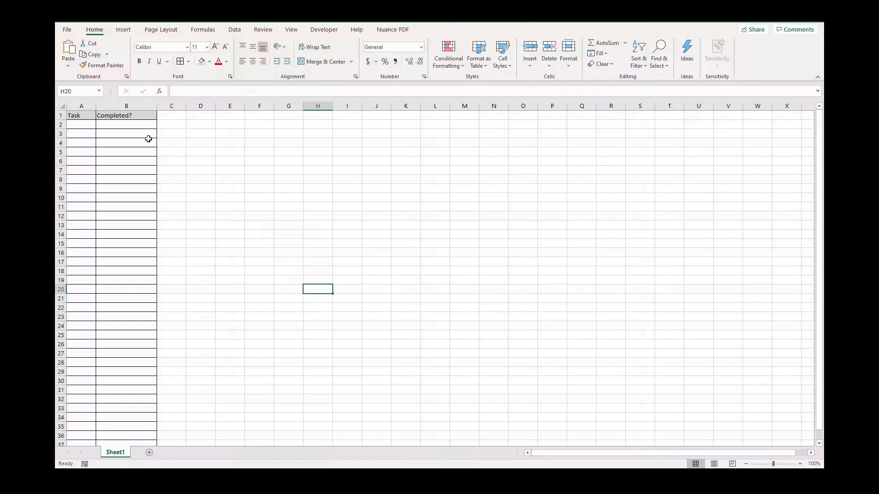
- Enter task numbers 1, 2 and 3 in cells A2 to A4 under the Task heading
left_click(76, 125)
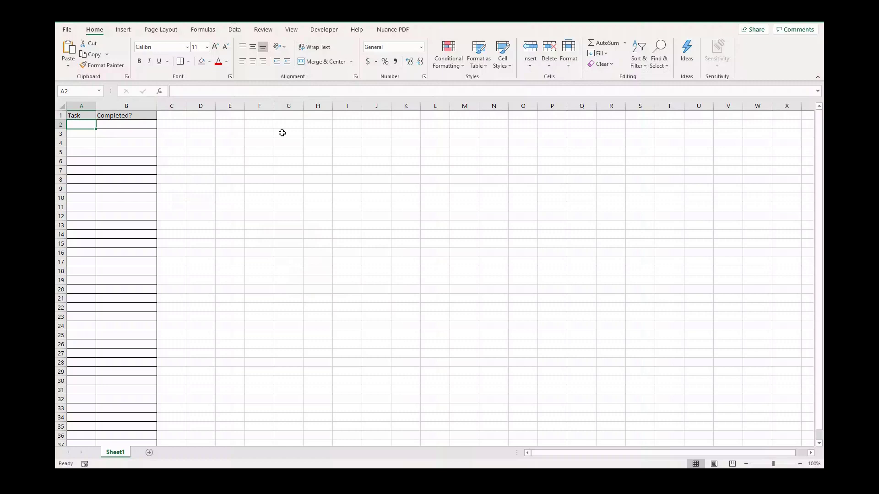
type("1")
key("Return")
type("2")
key("Return")
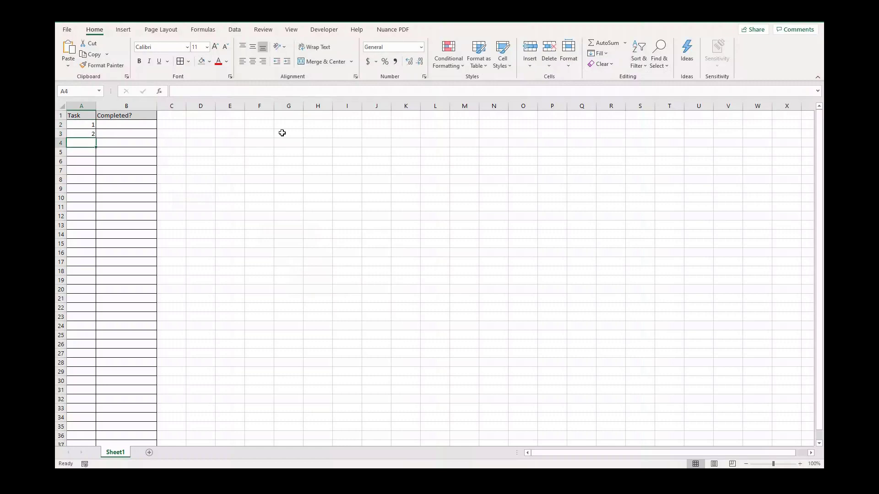
type("3")
key("Return")
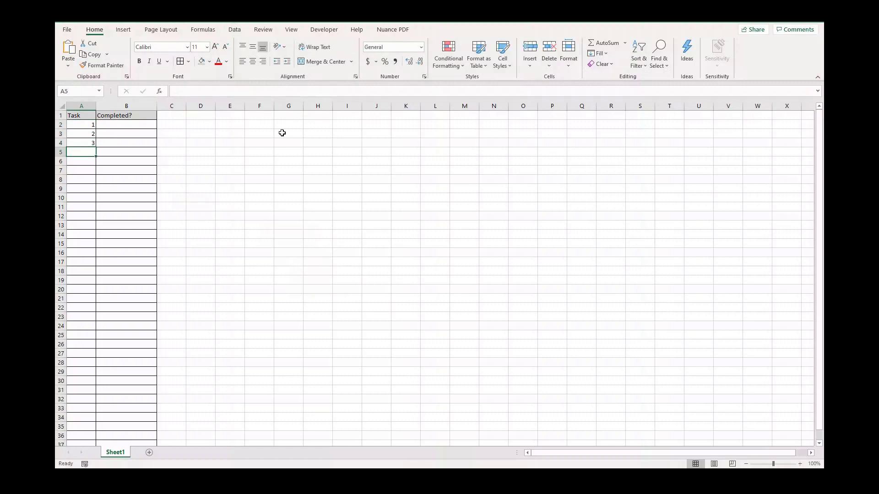
key("Right")
key("Up")
key("Up")
key("Up")
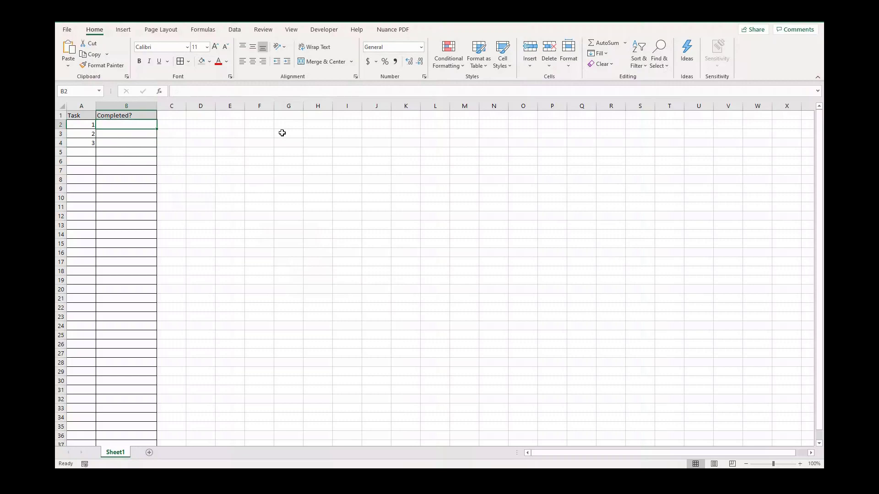
key("Down")
key("Down")
key("Up")
key("Up")
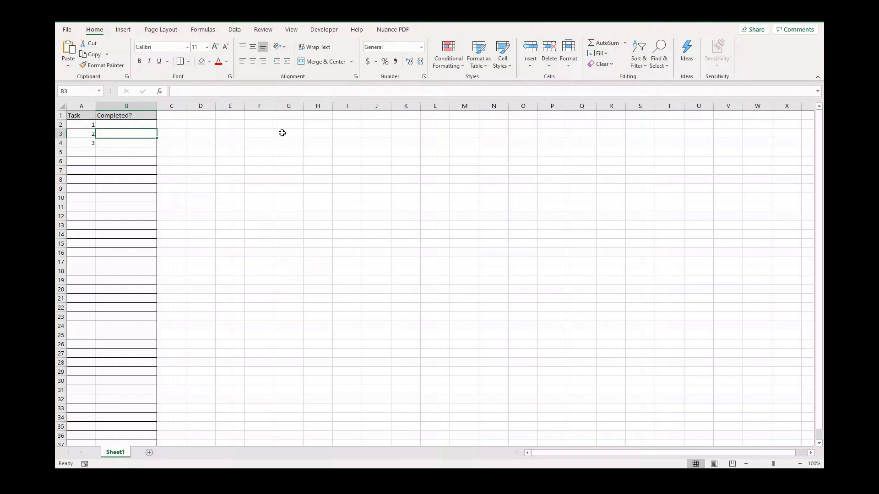
key("Down")
key("Down")
key("Up")
key("Up")
key("Down")
key("Down")
key("Up")
key("Up")
key("Down")
key("Down")
key("Up")
key("Up")
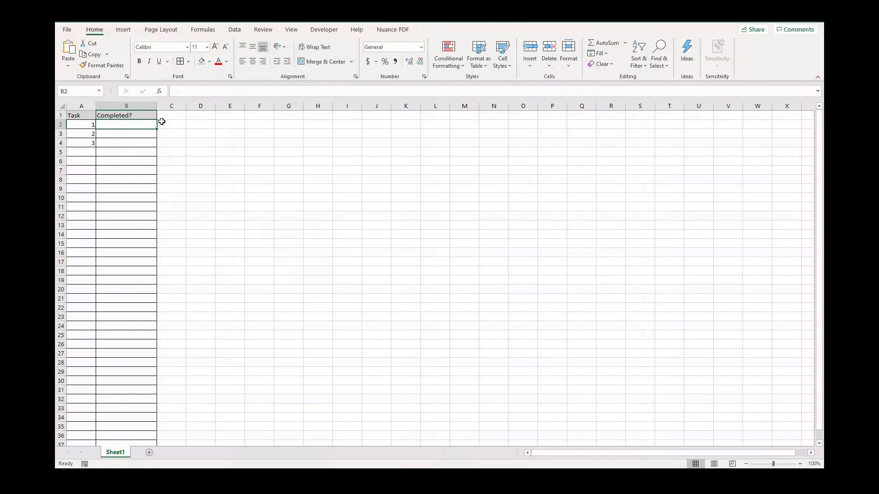
- Select the entire Completed? column B as the range for data validation, with B2 as the active cell
left_click(140, 107)
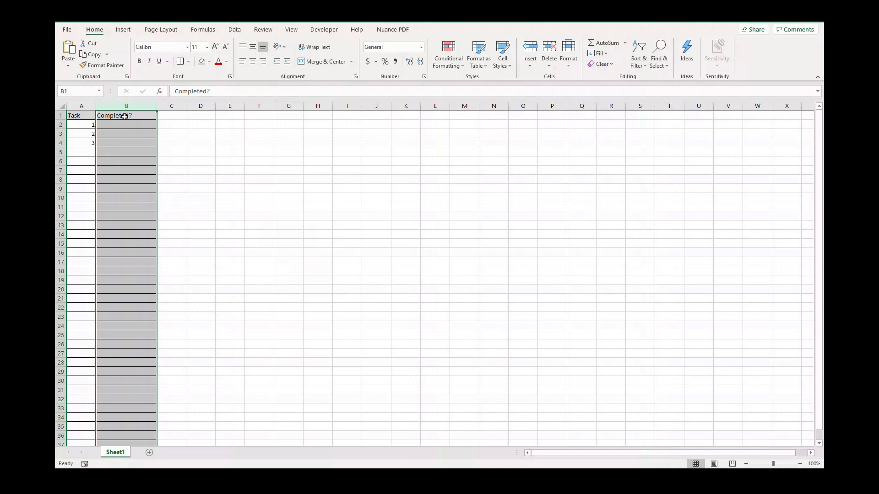
key("Return")
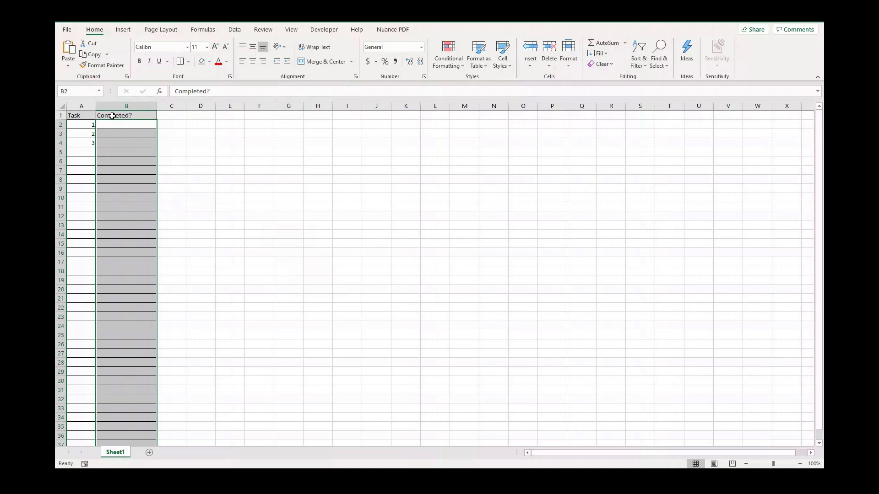
left_click(234, 31)
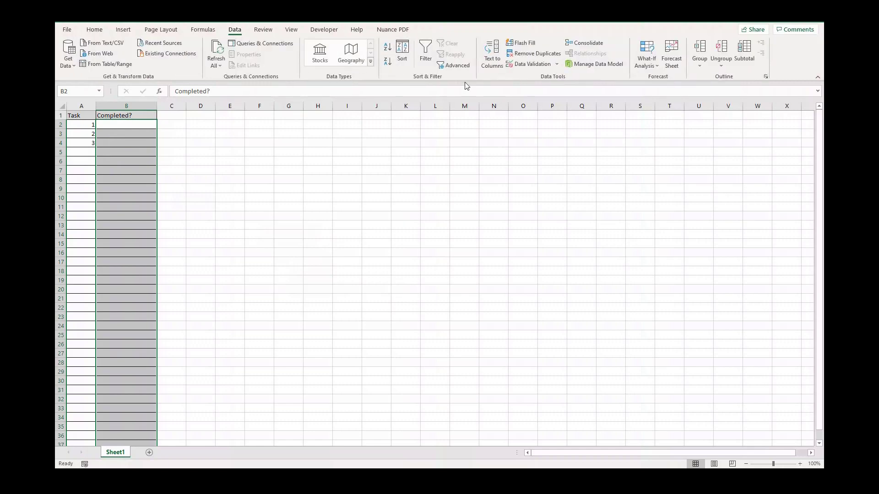
left_click(528, 66)
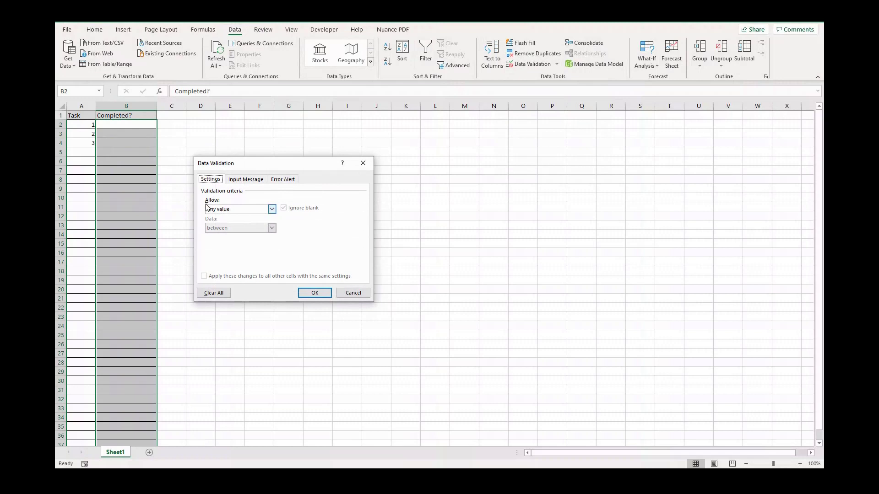
left_click(242, 213)
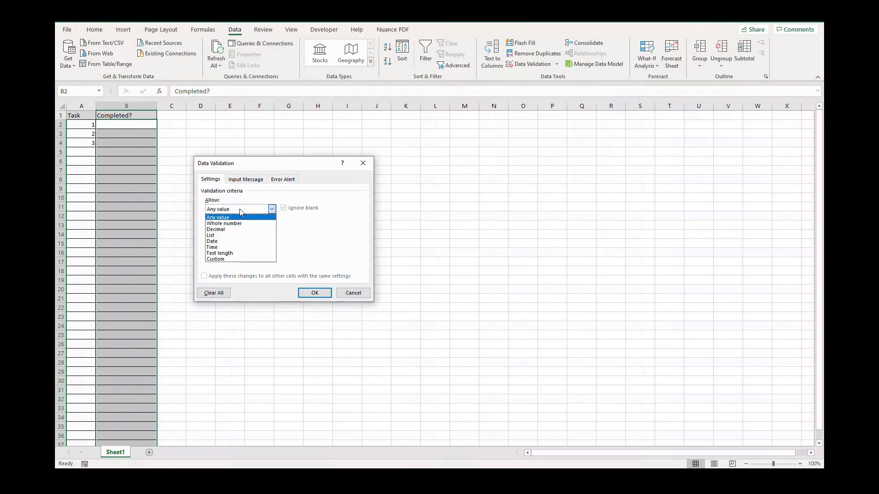
left_click(227, 235)
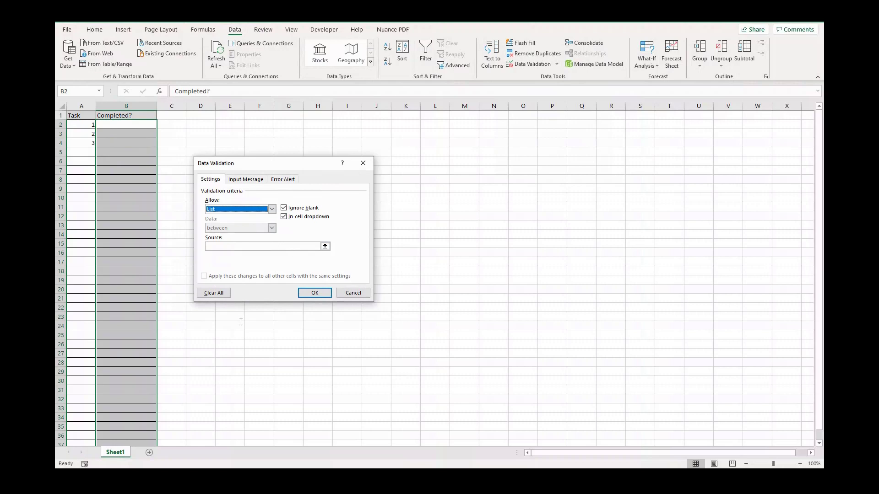
left_click(325, 248)
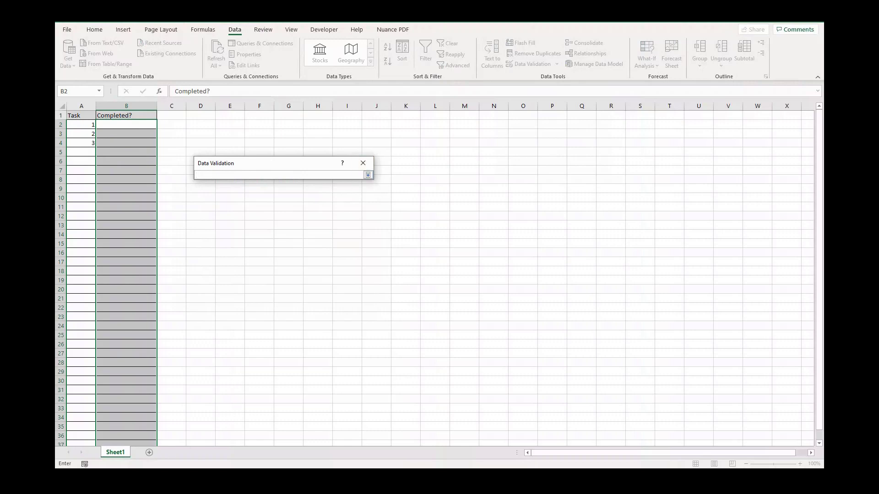
left_click(366, 165)
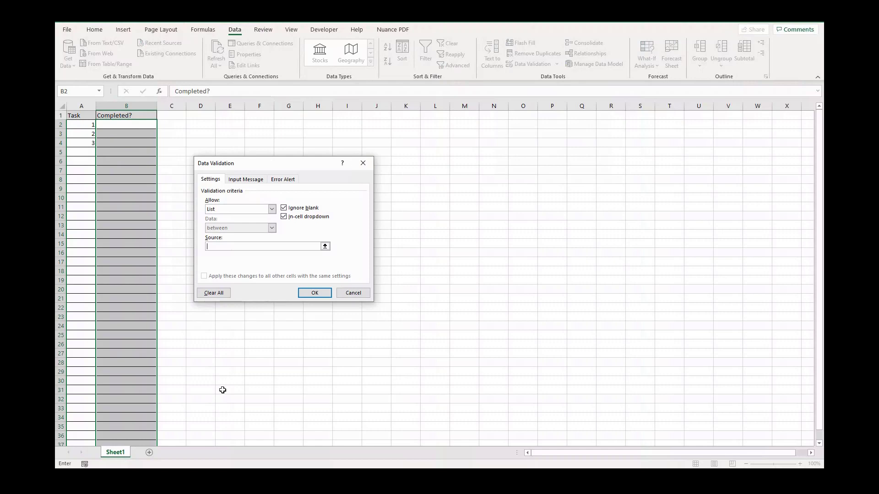
left_click(353, 293)
- Add a second worksheet and list the options Yes, No and NA in its cells B3 to B5
left_click(149, 453)
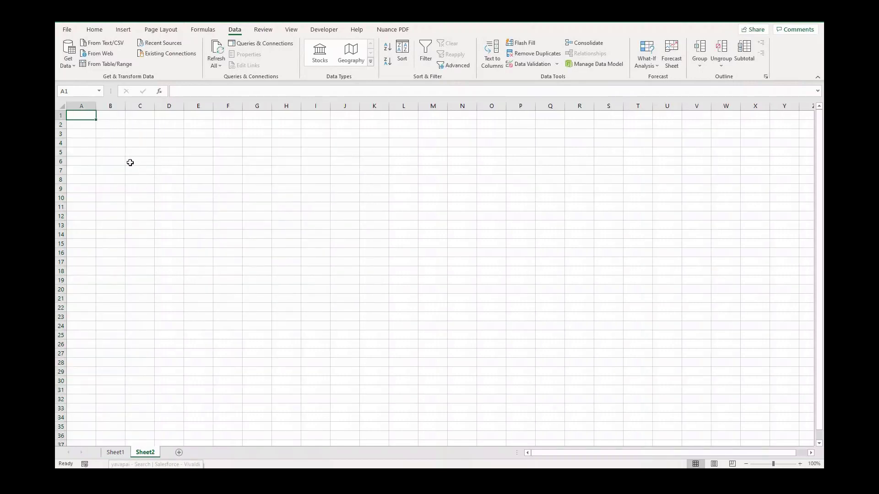
left_click(108, 135)
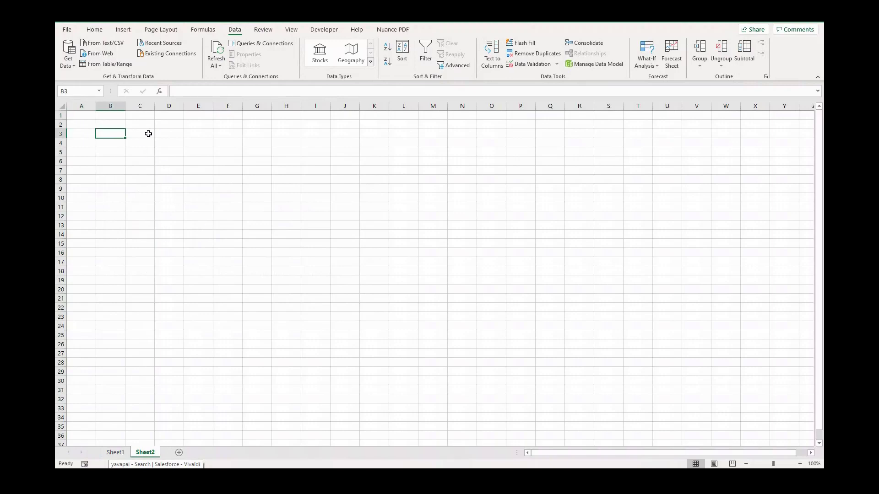
type("Yes")
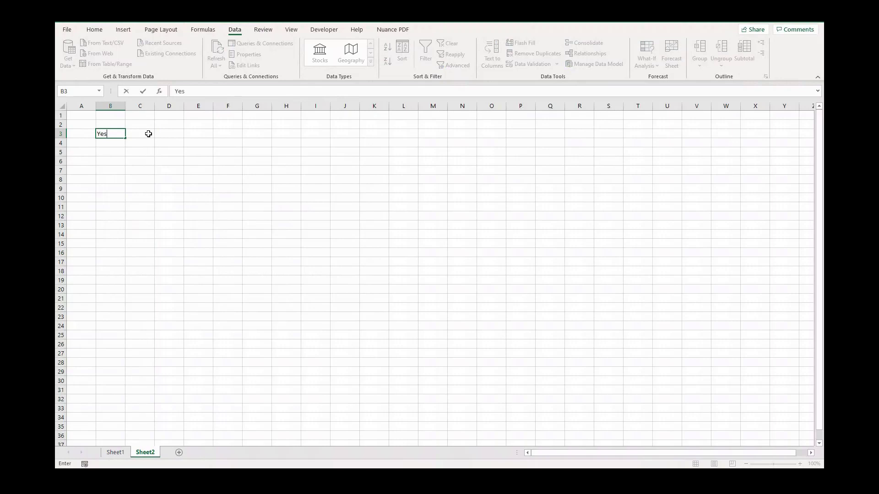
key("Return")
type("No")
key("Return")
key("Up")
key("Up")
key("Down")
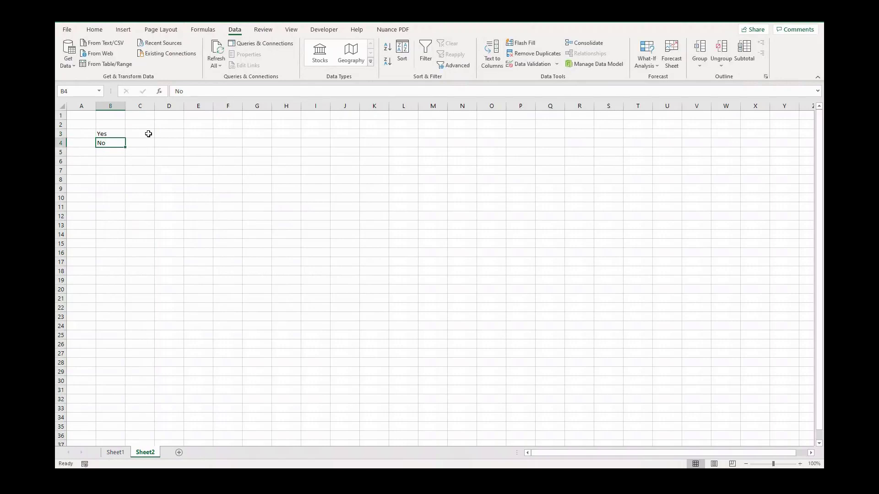
key("Down")
type("NA")
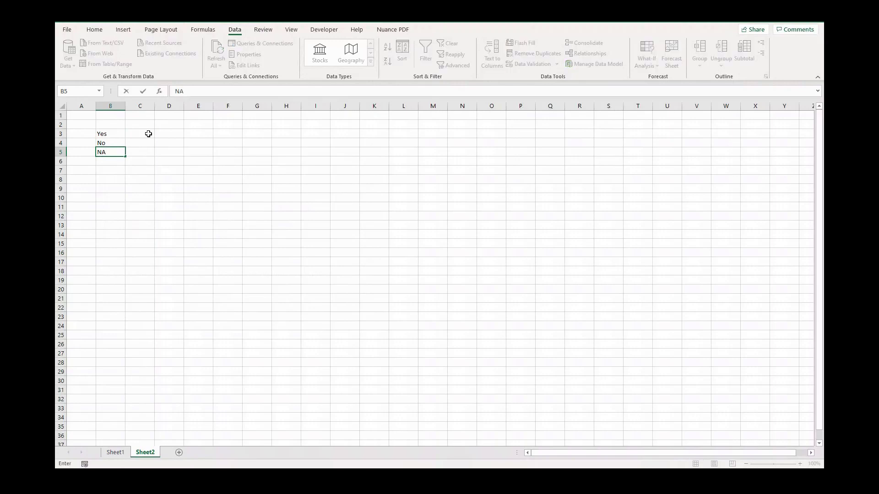
key("Return")
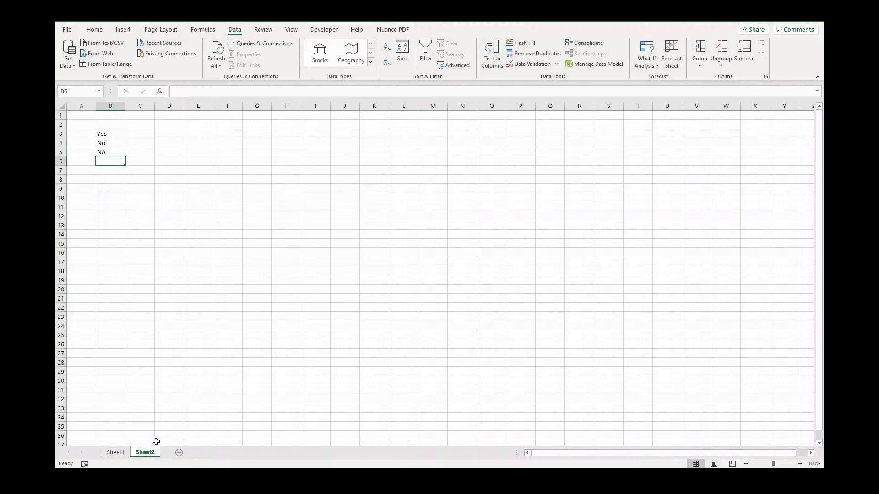
- Apply List data validation to the Completed? column on Sheet1, using =Sheet2!$B$3:$B$5 as the source
left_click(115, 452)
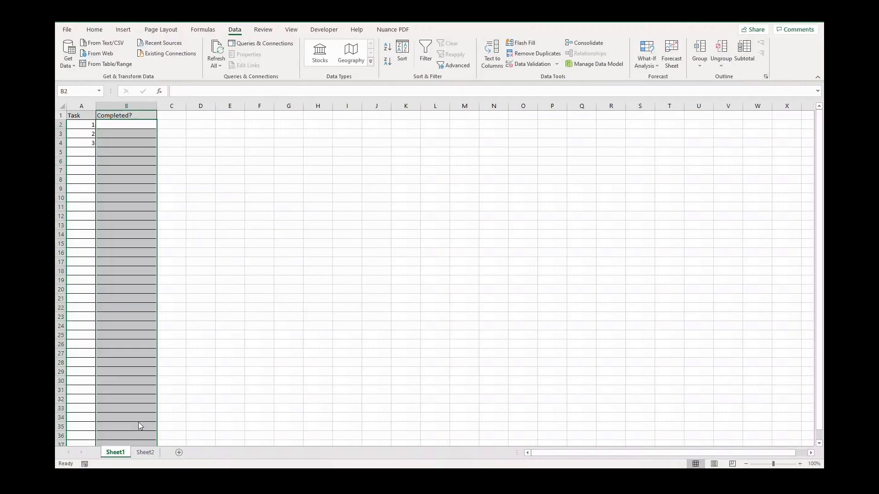
left_click(531, 64)
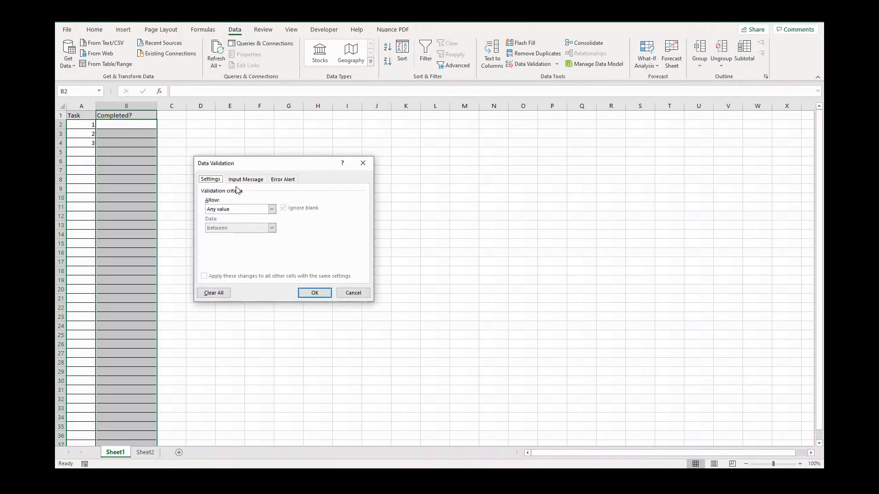
left_click(271, 209)
left_click(224, 235)
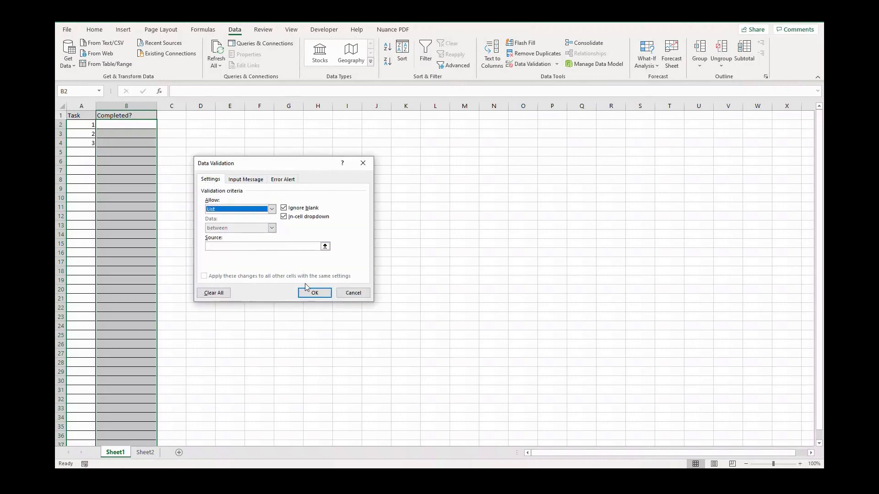
left_click(325, 247)
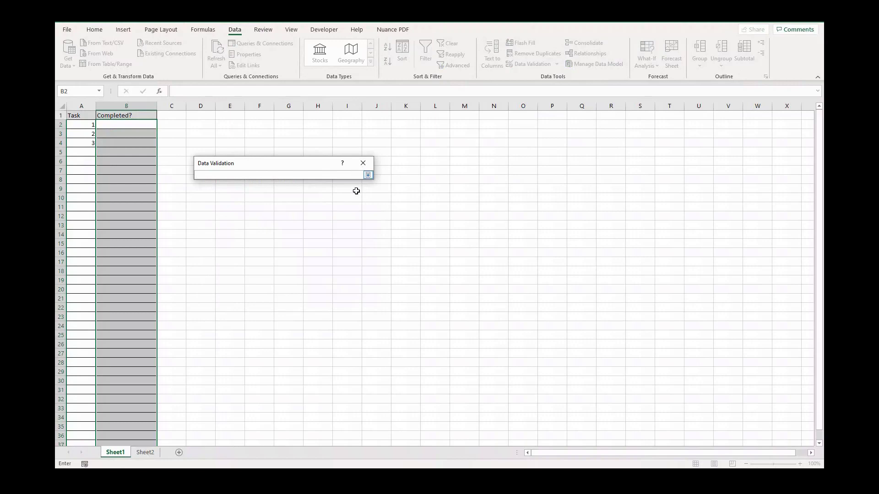
left_click(148, 454)
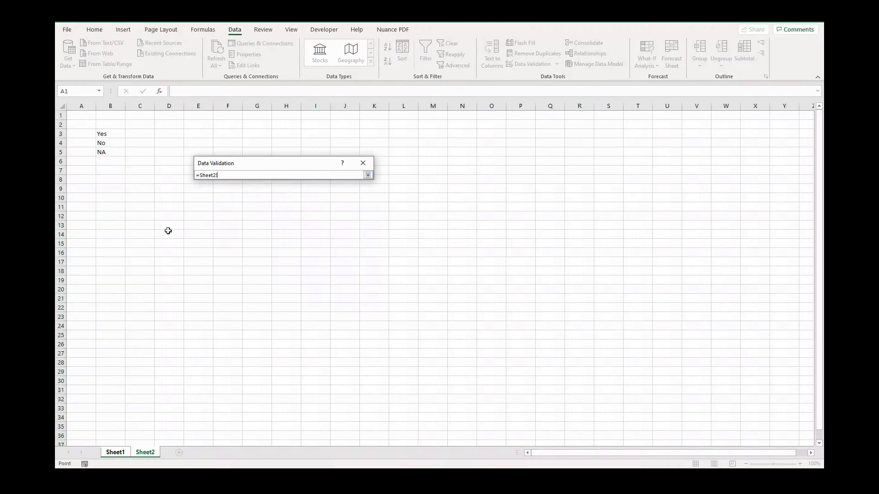
left_click_drag(112, 135, 109, 155)
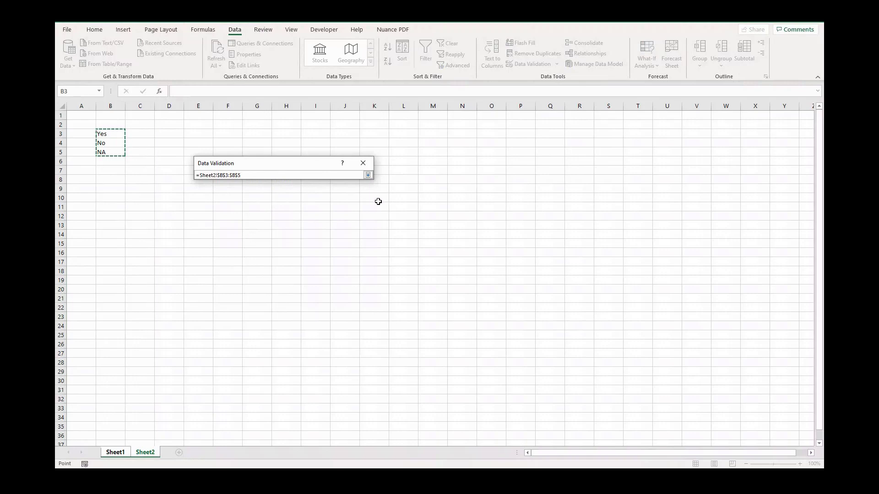
left_click(368, 175)
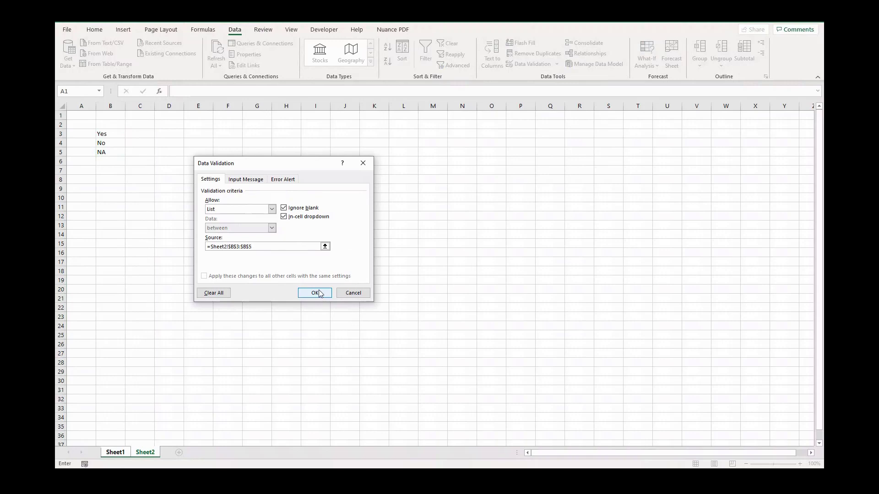
left_click(315, 293)
left_click(297, 288)
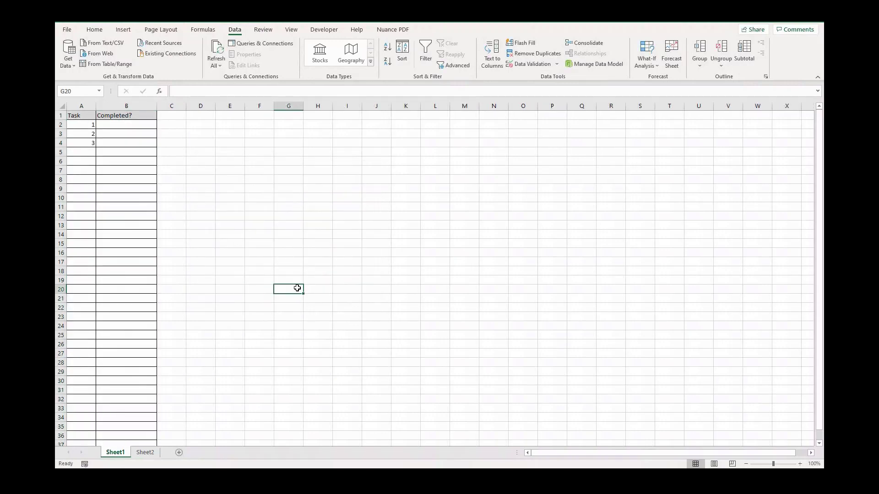
- Check various cells down the Completed? column for an in-cell dropdown
left_click(129, 142)
left_click(117, 211)
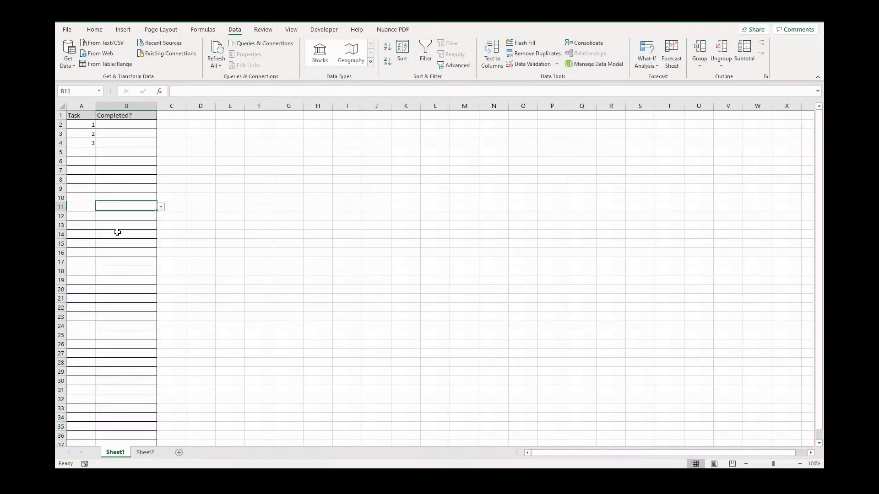
left_click(122, 280)
left_click(120, 317)
left_click(127, 351)
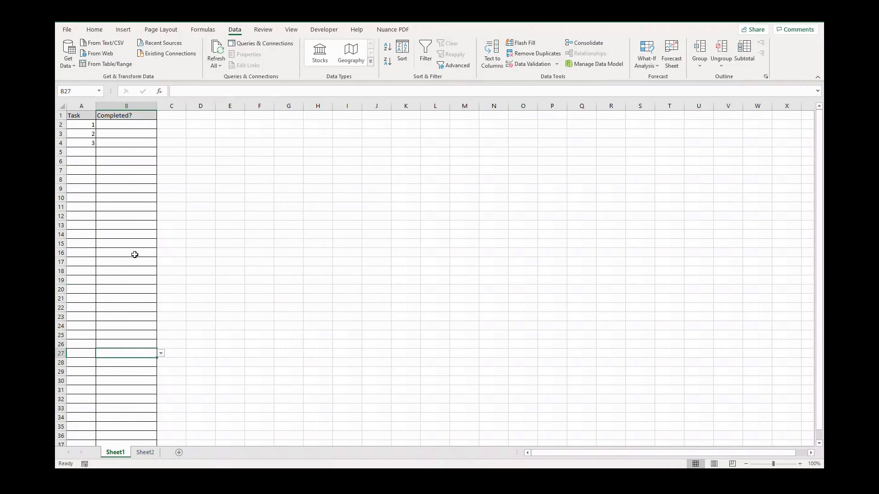
left_click(134, 253)
left_click(140, 163)
left_click(134, 247)
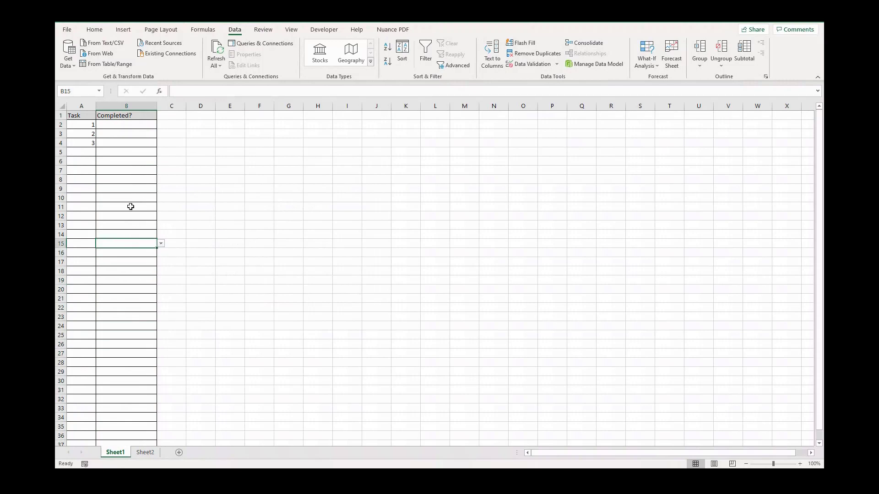
- Choose Yes for task 3 in B4 and No for task 2 in B3 from the in-cell lists
left_click(155, 143)
left_click(161, 144)
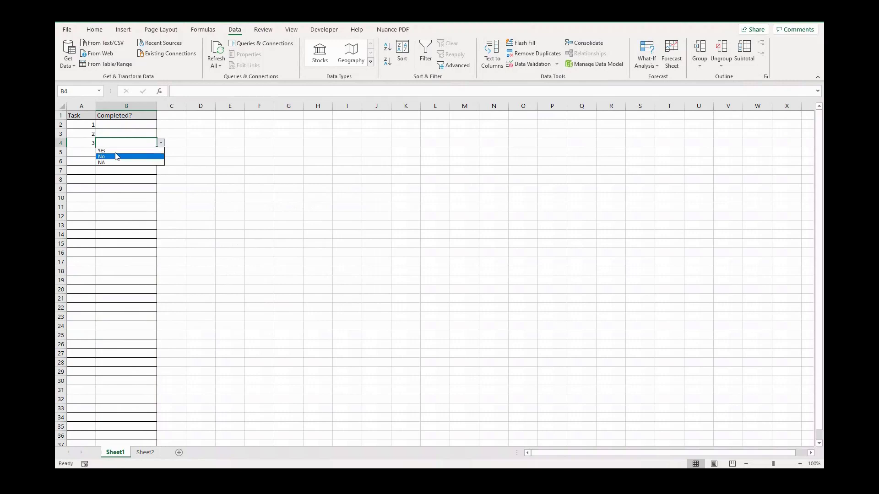
key("Escape")
type("Yes")
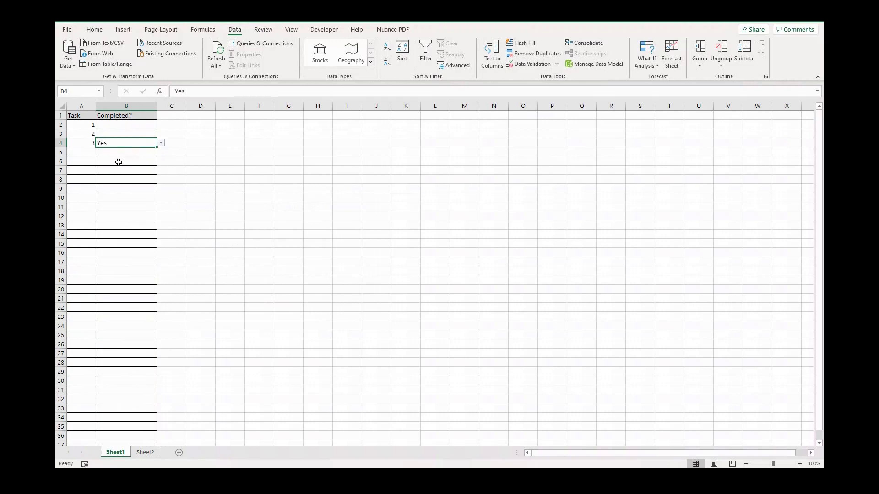
left_click(123, 132)
left_click(161, 133)
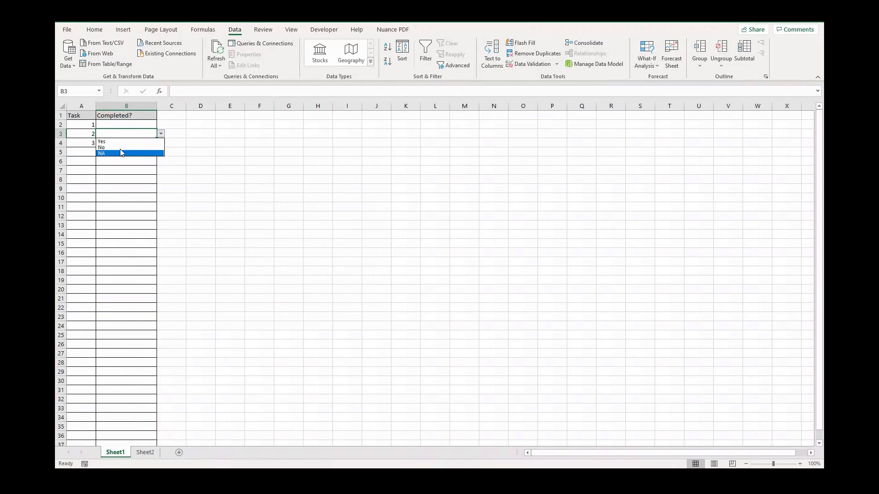
left_click(118, 148)
left_click(120, 126)
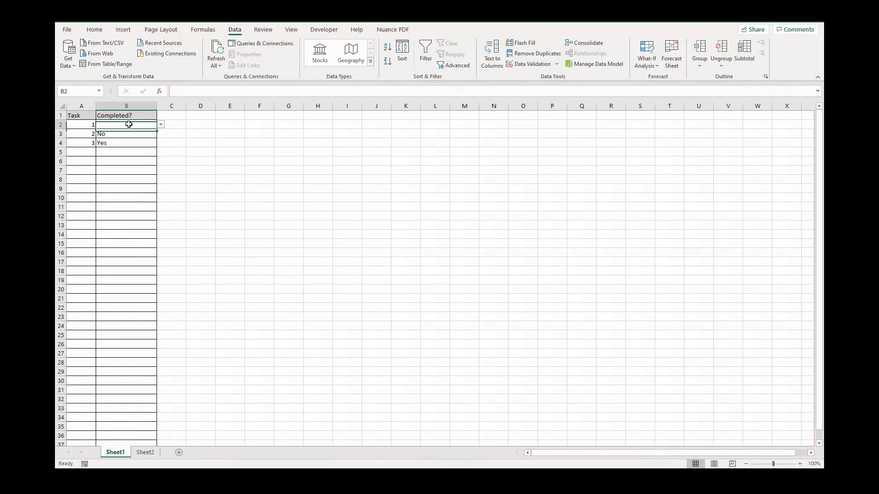
- Choose NA for task 1 in B2 from the in-cell list
left_click(161, 125)
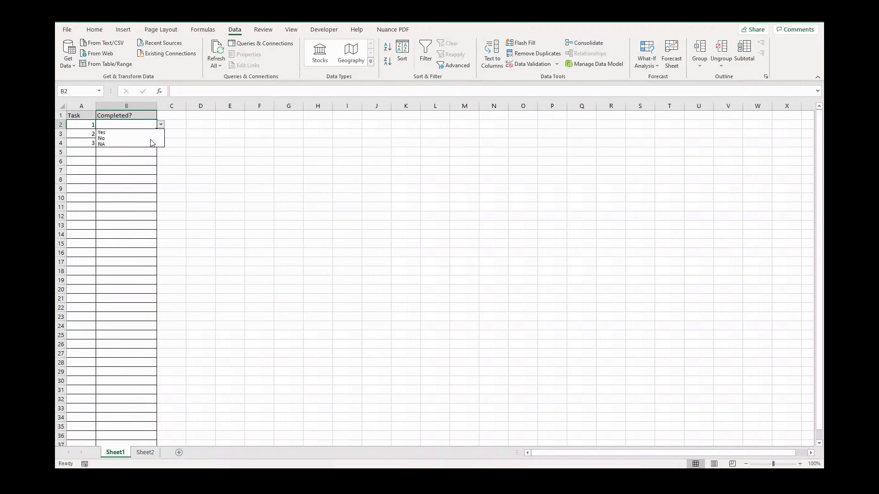
left_click(121, 144)
left_click(192, 179)
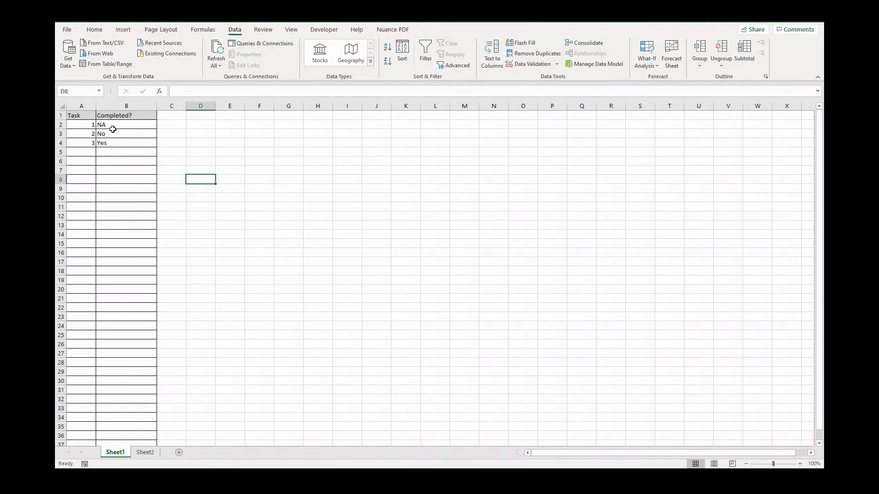
- Set up an Equal To highlight rule for Yes on column B without its header, using Green Fill with Dark Green Text
left_click(94, 30)
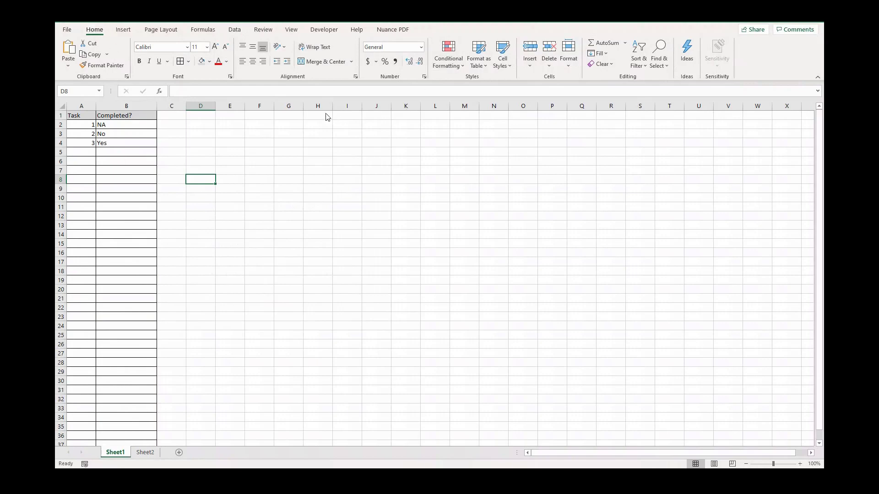
left_click(129, 106)
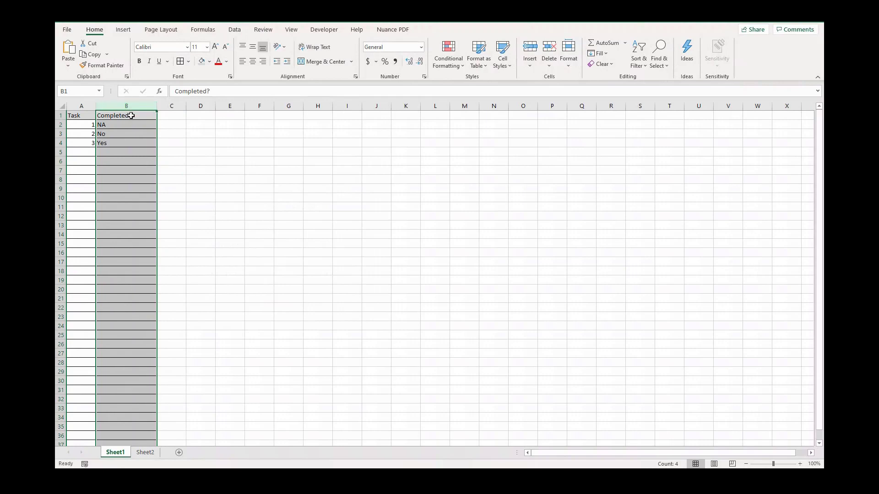
left_click(131, 115, "ctrl")
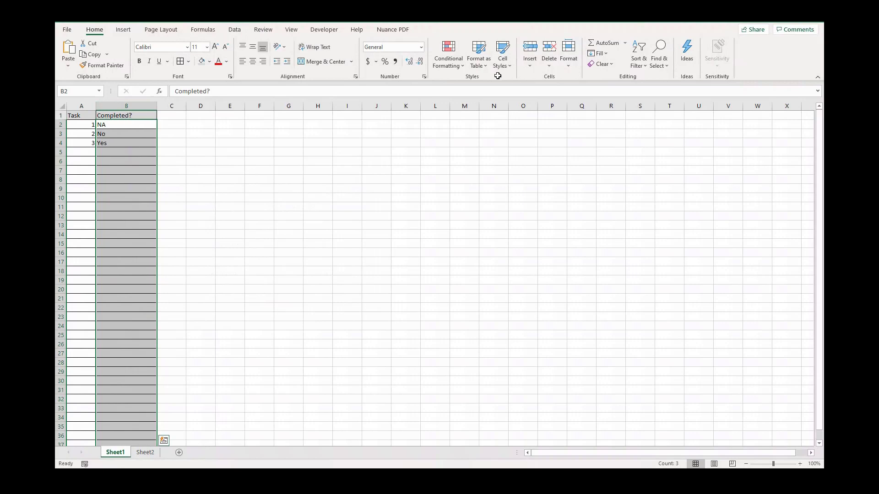
left_click(459, 69)
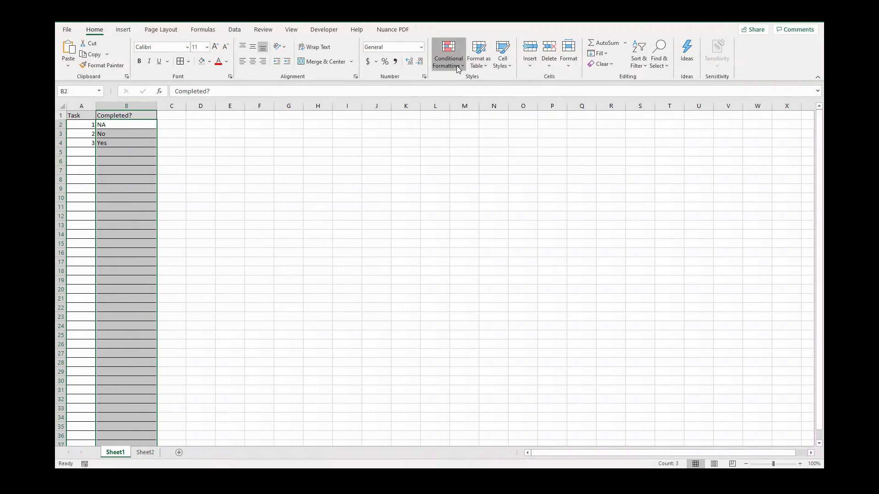
mouse_move(482, 87)
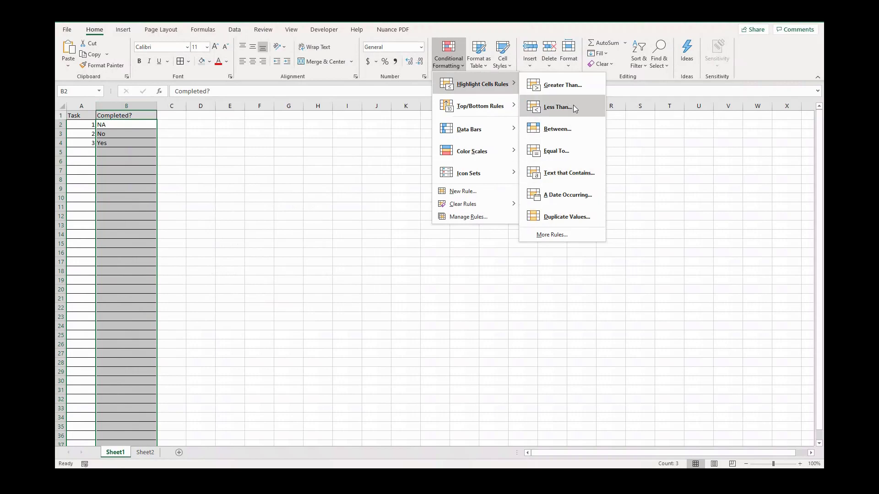
left_click(566, 155)
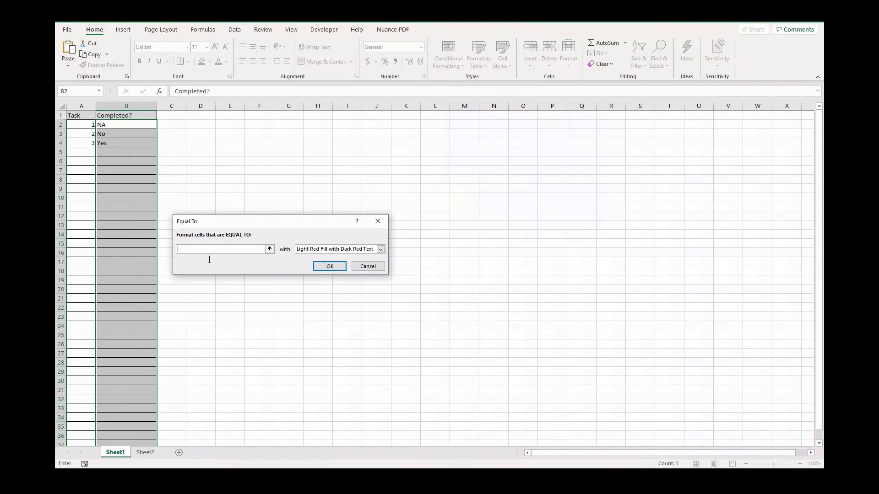
type("Yes")
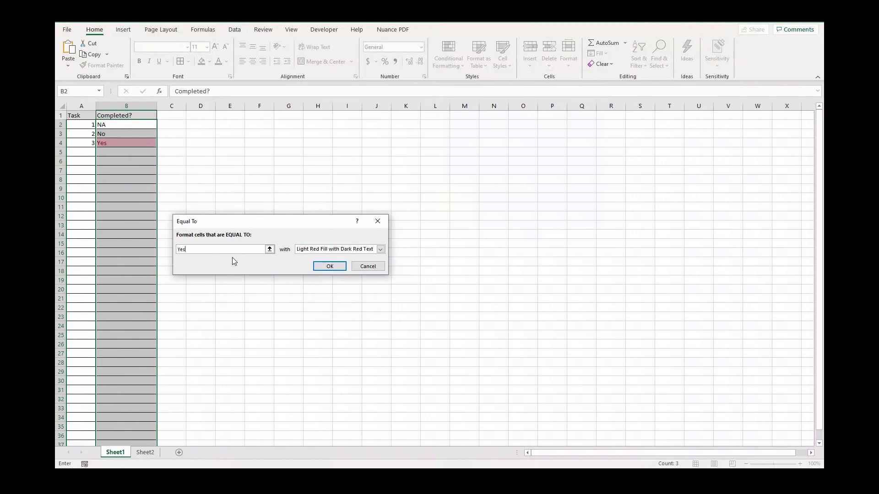
key("Tab")
left_click(348, 250)
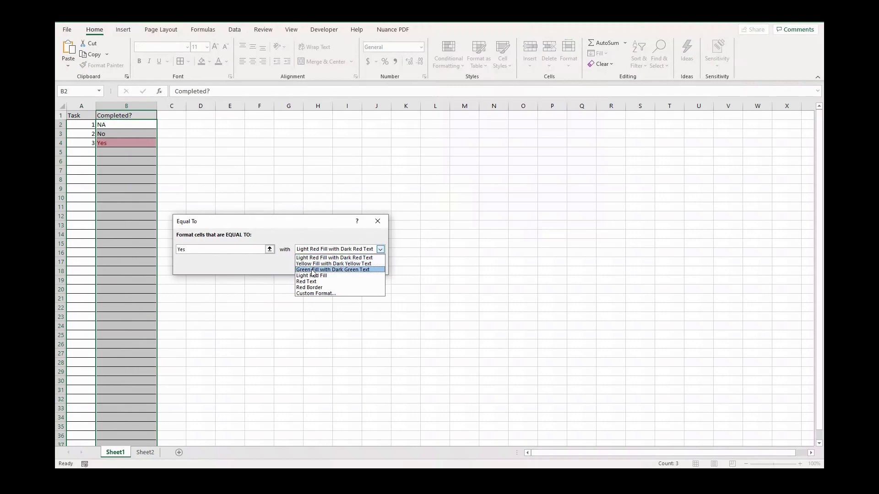
left_click(316, 269)
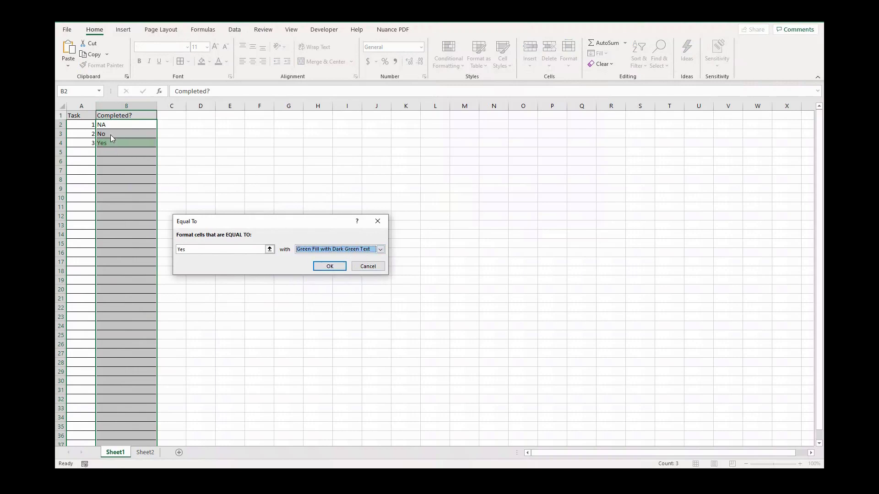
- Switch the Yes rule to a custom format with a light green background fill
left_click(348, 248)
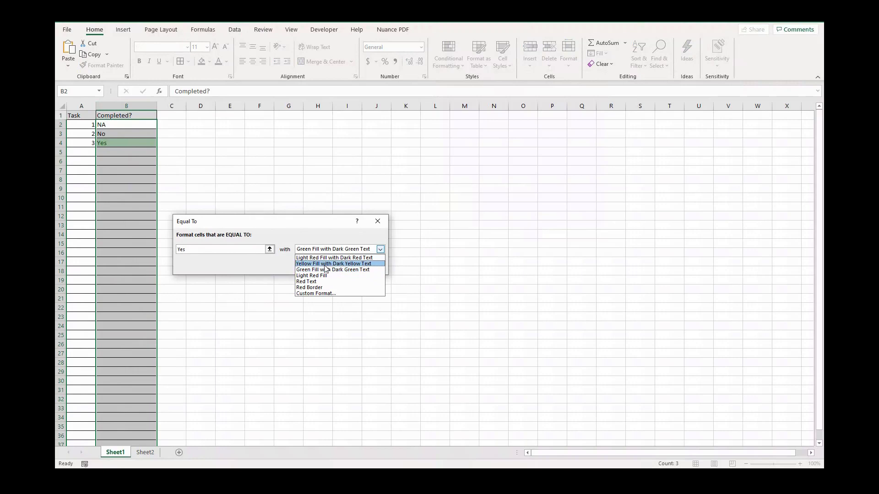
left_click(328, 293)
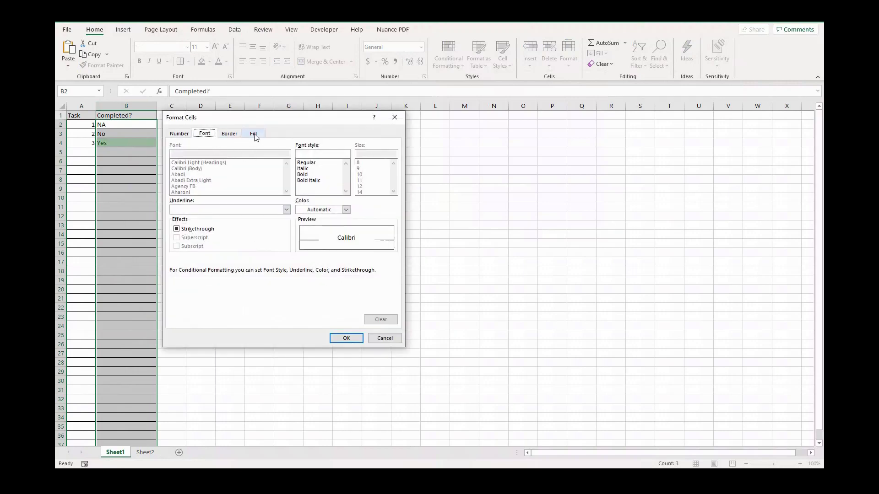
left_click(255, 135)
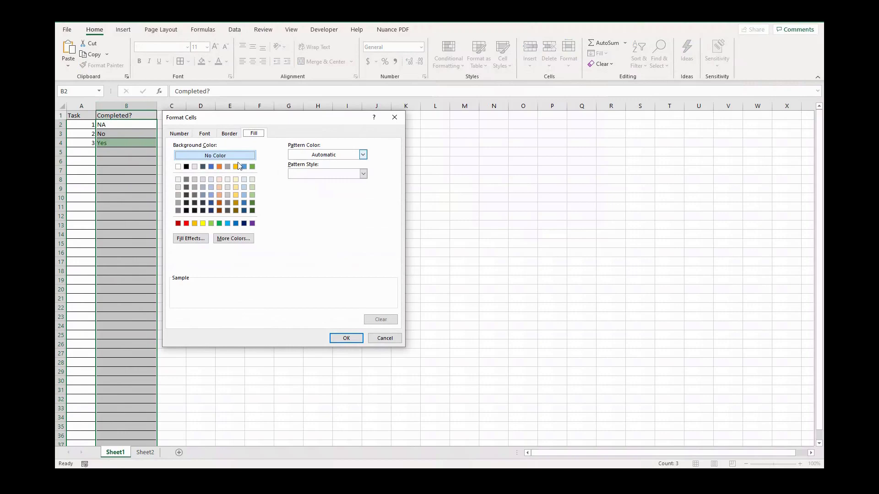
left_click(252, 167)
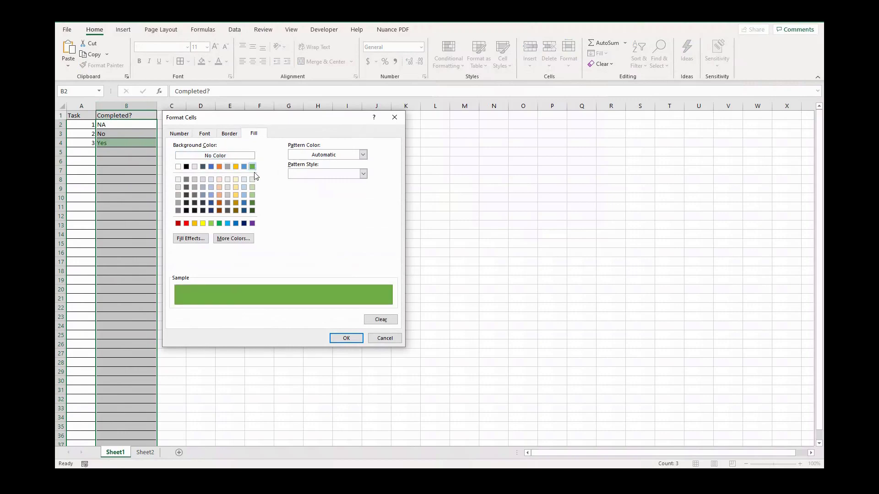
left_click(252, 194)
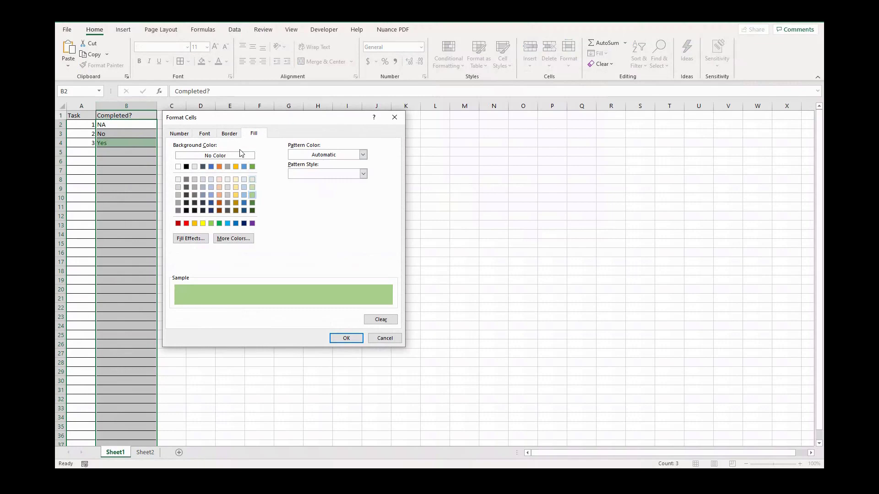
- Give the Yes rule's custom format a dark font color and apply the rule to the Completed? column
left_click(186, 135)
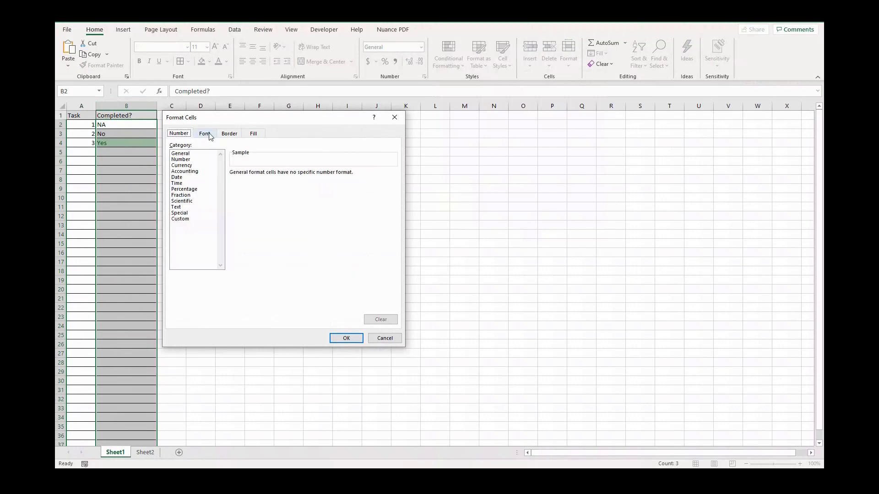
left_click(204, 133)
left_click(346, 210)
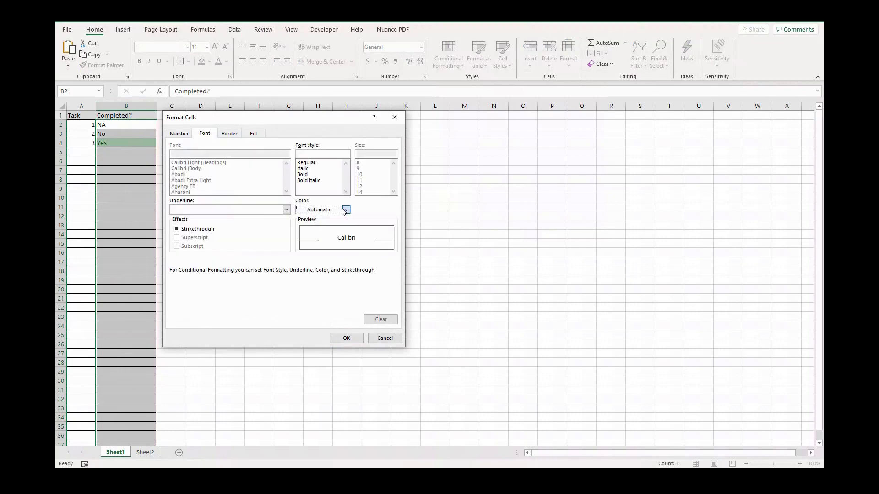
left_click(326, 220)
left_click(346, 210)
left_click(307, 250)
left_click(346, 339)
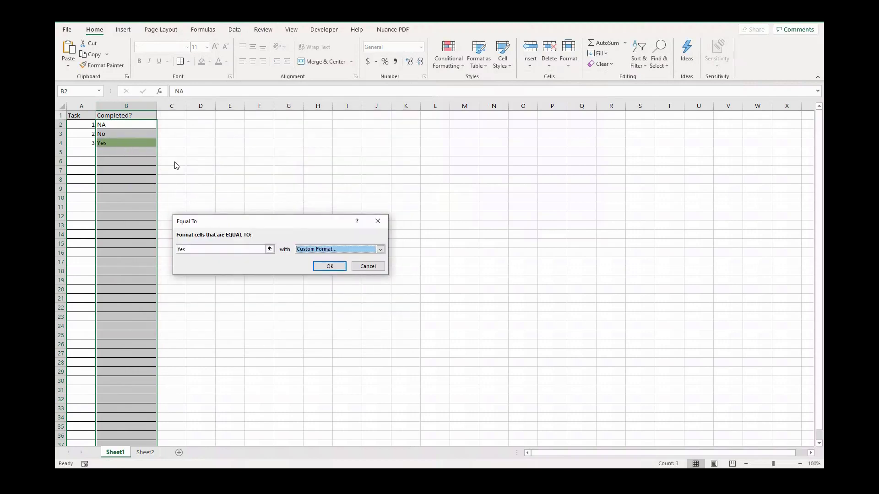
left_click(334, 265)
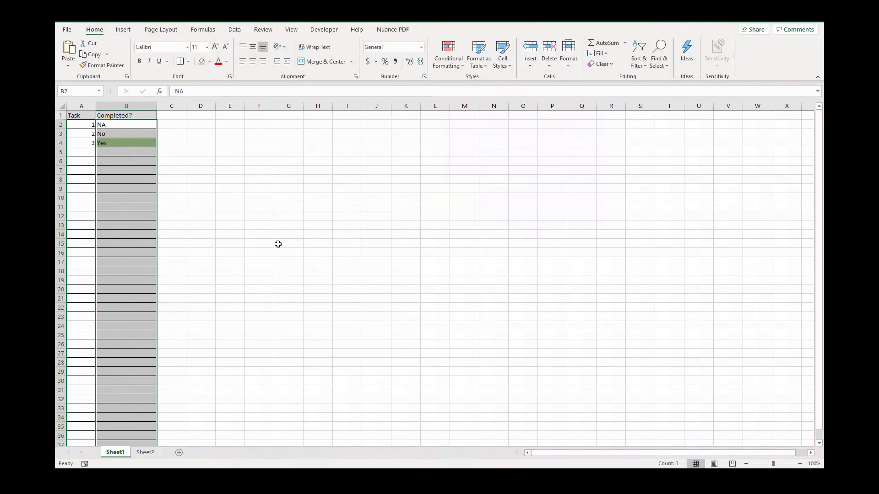
left_click(278, 244)
- Choose Yes in B7 from the in-cell list to test the highlight rule
left_click(125, 170)
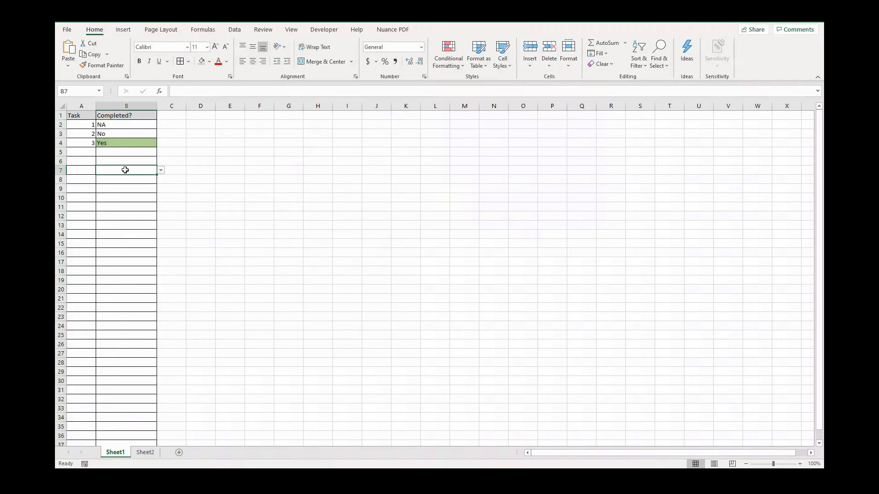
left_click(162, 172)
left_click(148, 178)
left_click(199, 213)
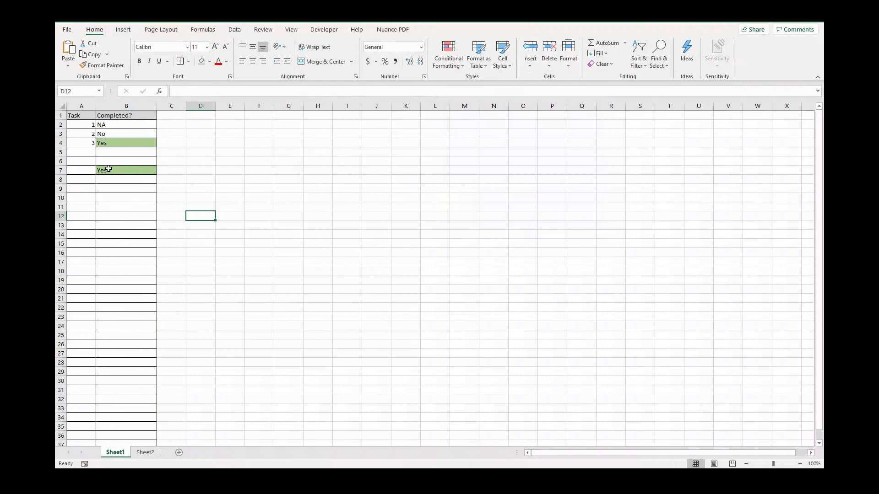
- Highlight cells equal to No in column B, excluding the header, with Light Red Fill with Dark Red Text
left_click(114, 133)
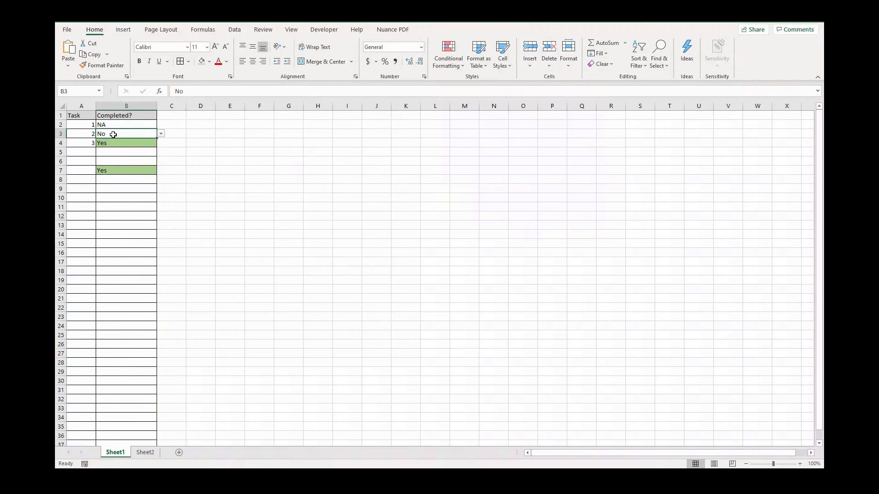
left_click(123, 105)
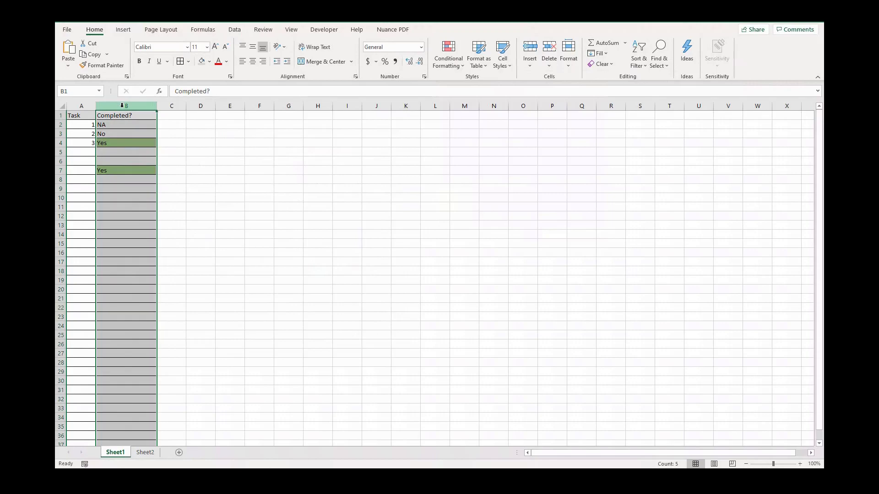
left_click(122, 114)
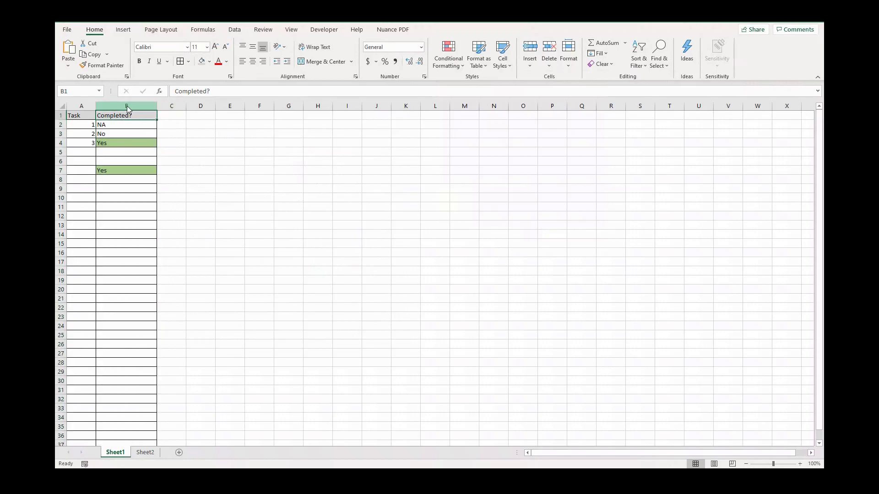
left_click(127, 106)
left_click(130, 109)
left_click(130, 107)
left_click(128, 116, "ctrl")
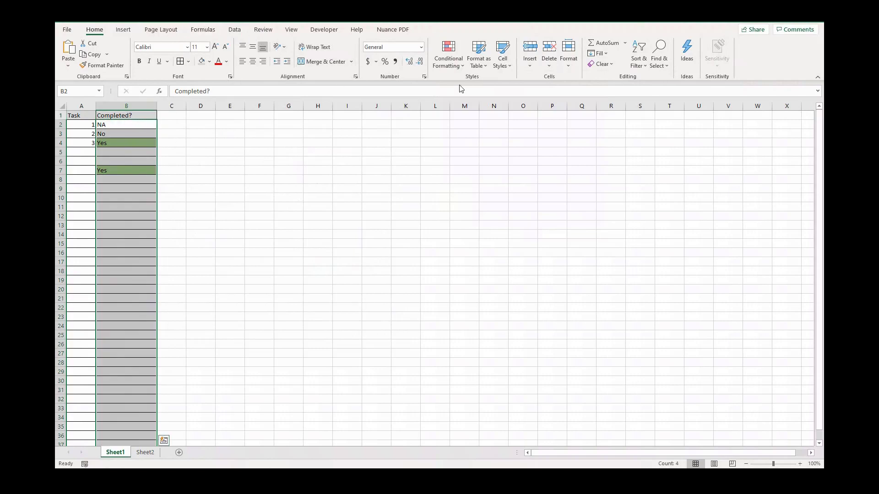
mouse_move(499, 89)
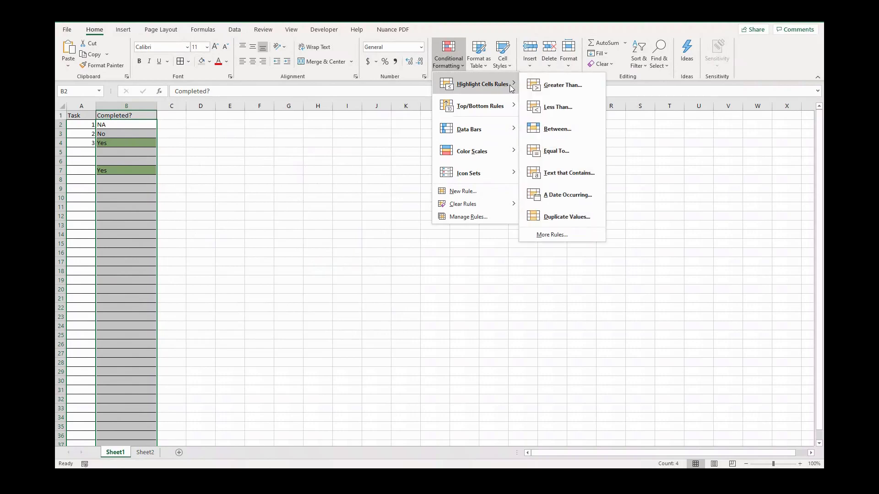
left_click(570, 151)
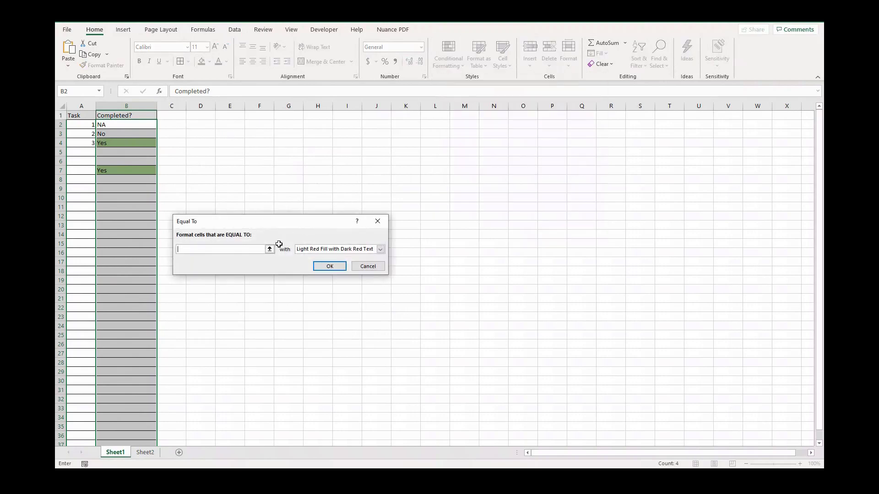
type("No")
left_click(378, 224)
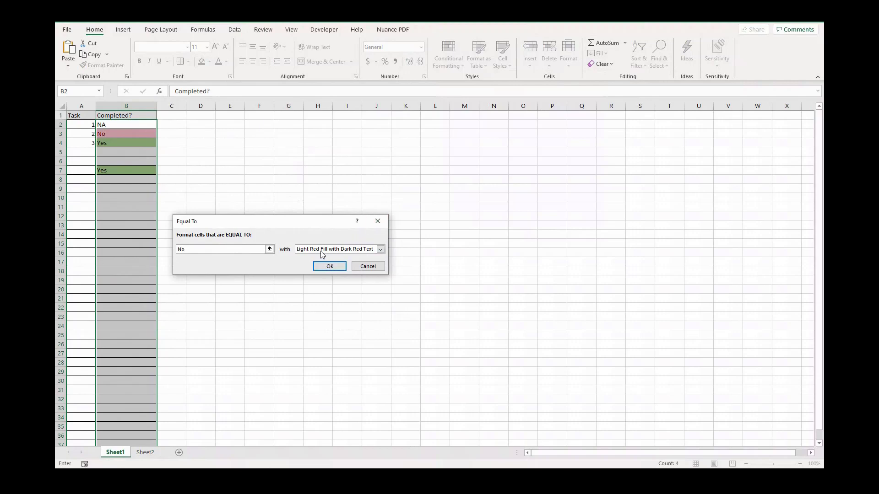
- Highlight cells equal to NA in column B, excluding the header, with Yellow Fill with Dark Yellow Text
left_click(128, 124)
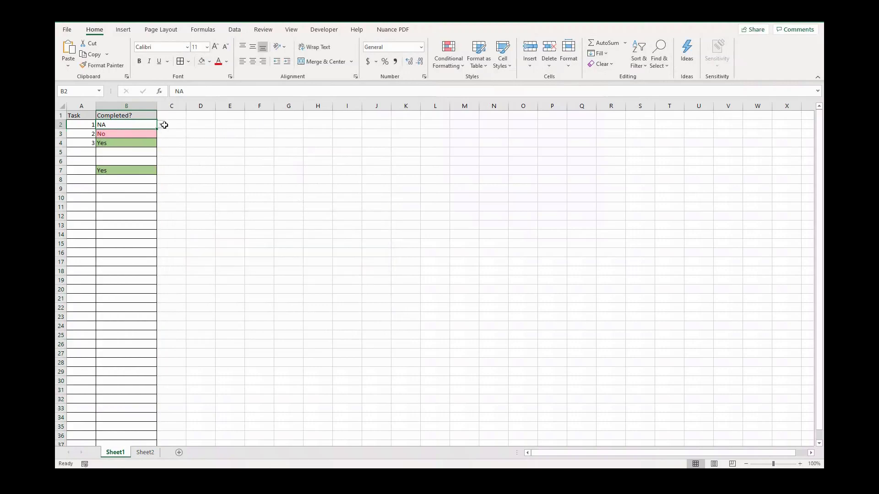
left_click(133, 105)
left_click(135, 117, "ctrl")
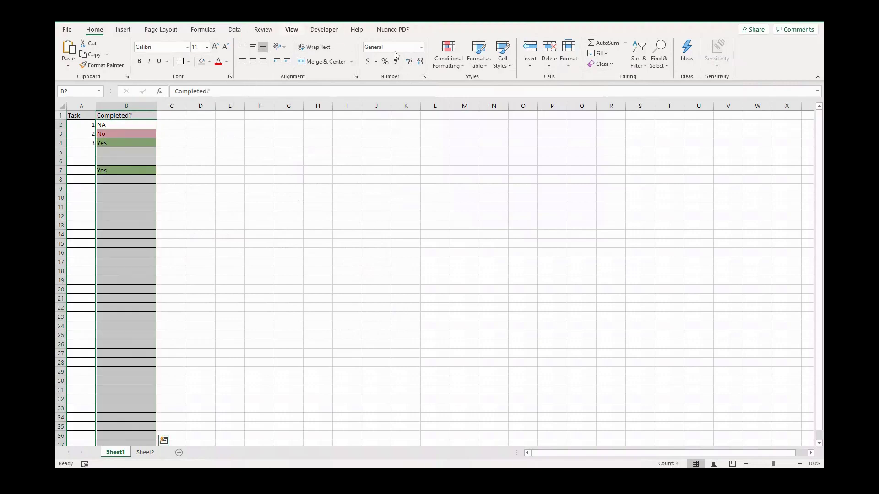
left_click(443, 65)
mouse_move(504, 87)
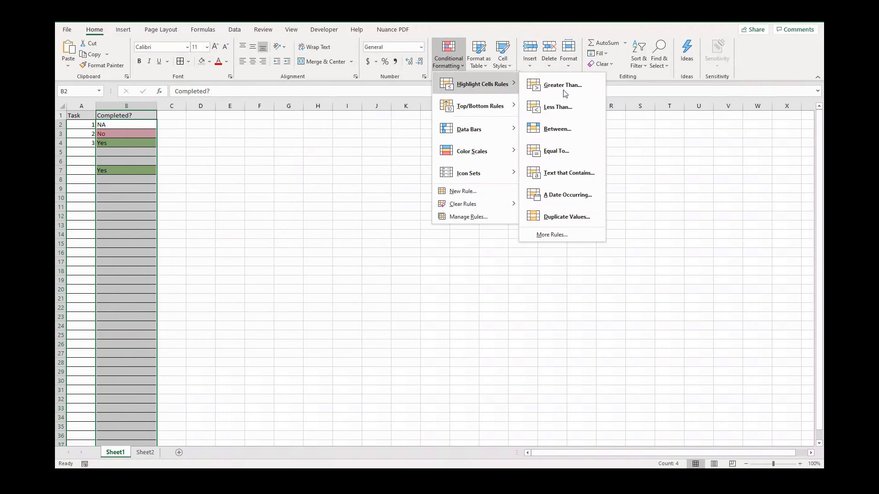
left_click(557, 149)
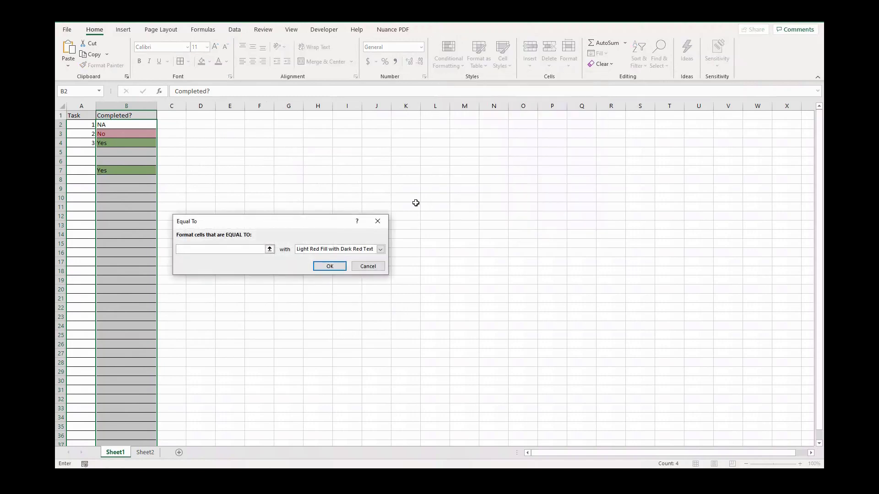
type("NA")
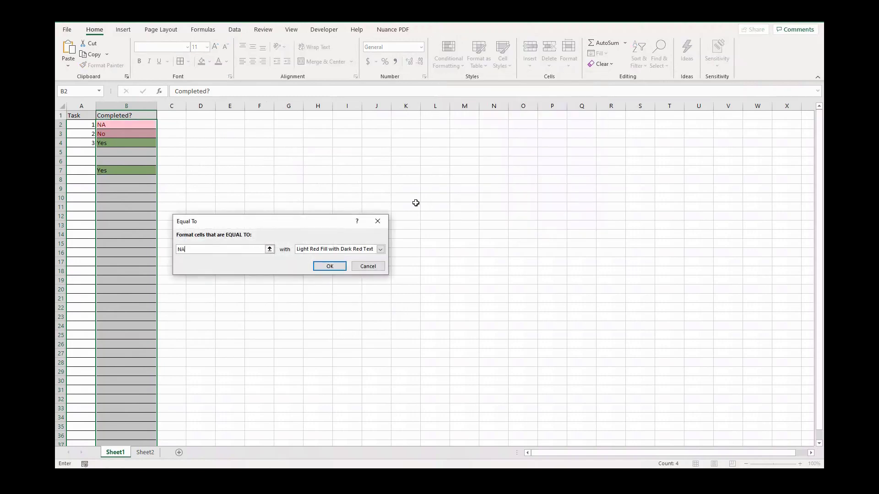
left_click(382, 250)
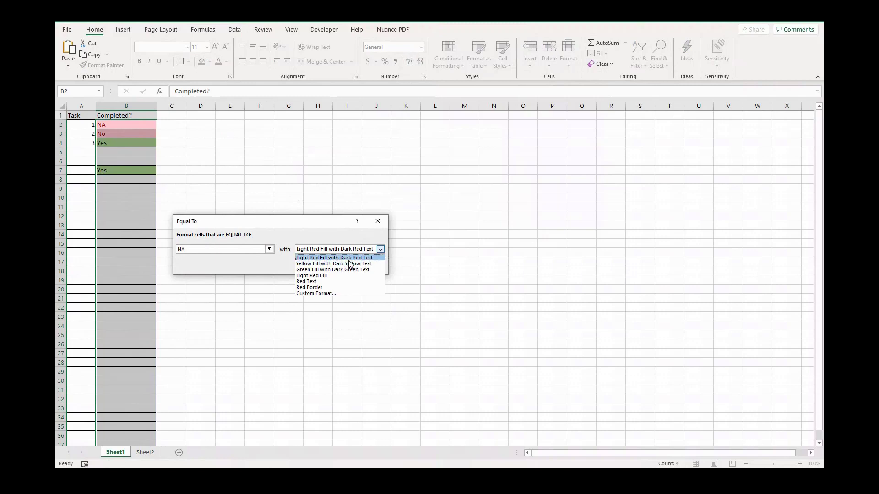
left_click(351, 259)
left_click(381, 250)
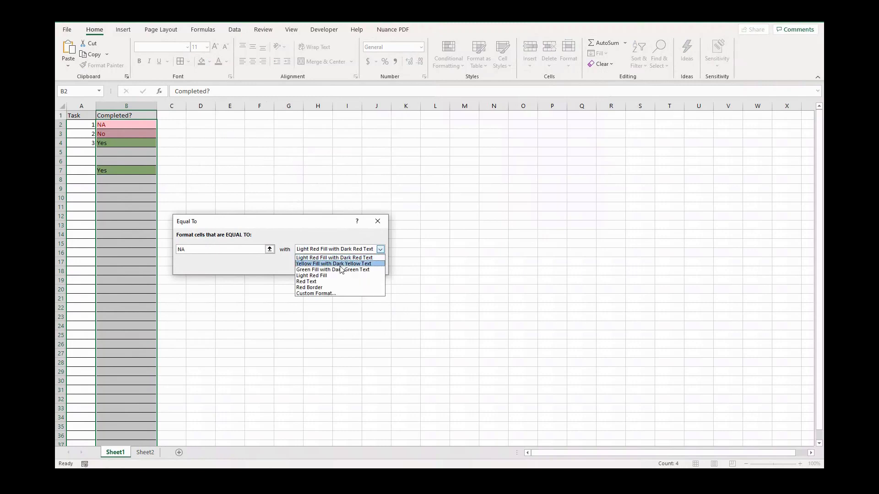
left_click(346, 264)
left_click(331, 267)
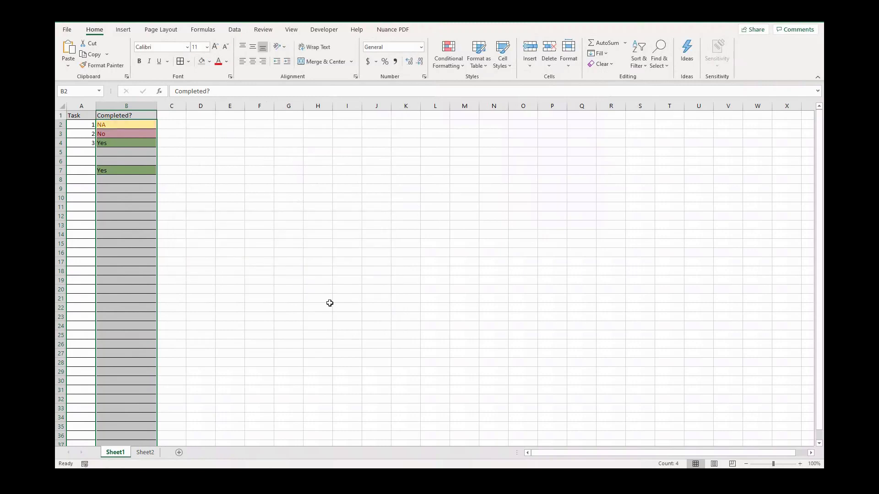
left_click(328, 301)
- Test the highlight rules by choosing NA in B10 and No in B13 from the in-cell lists
left_click(136, 199)
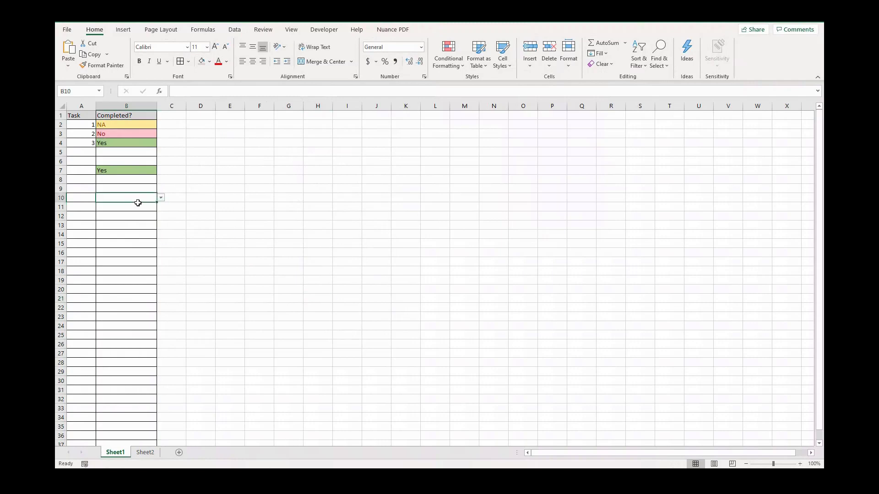
left_click(161, 199)
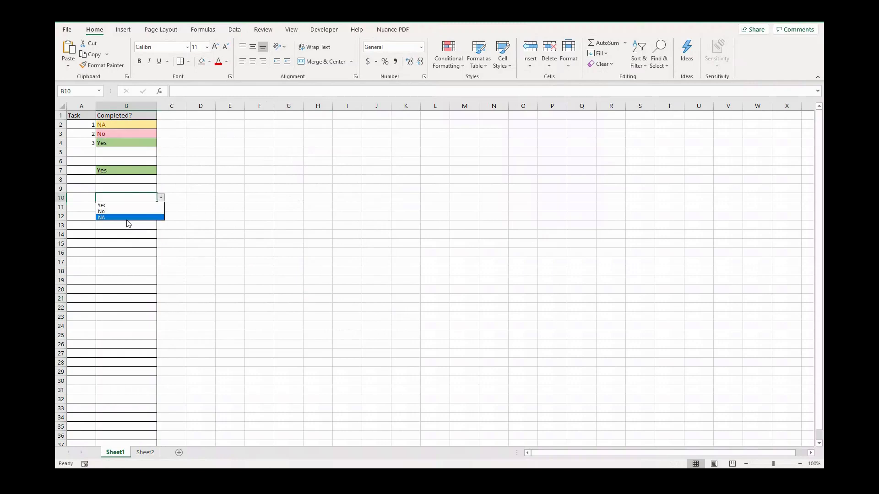
left_click(128, 217)
left_click(128, 225)
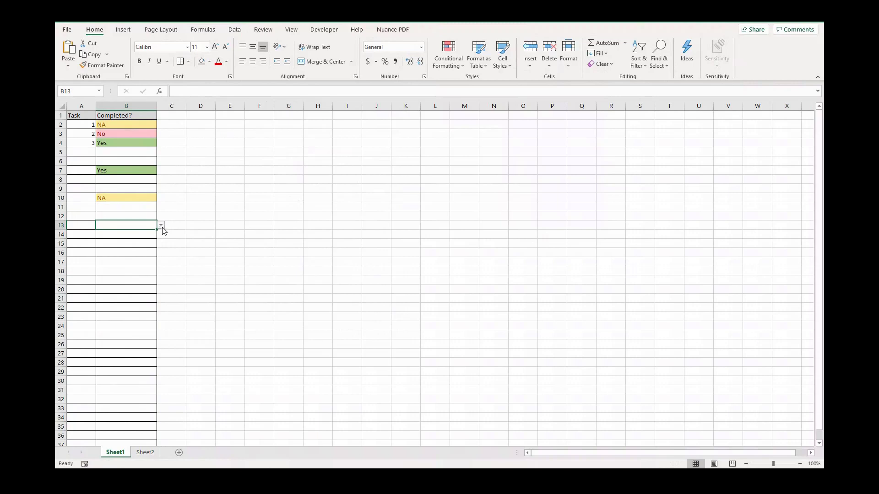
left_click(161, 226)
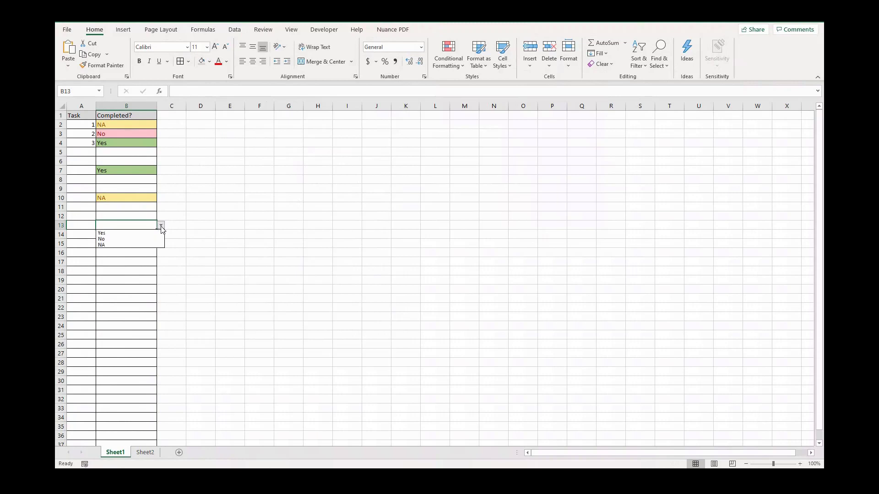
left_click(141, 242)
left_click(229, 244)
left_click(272, 252)
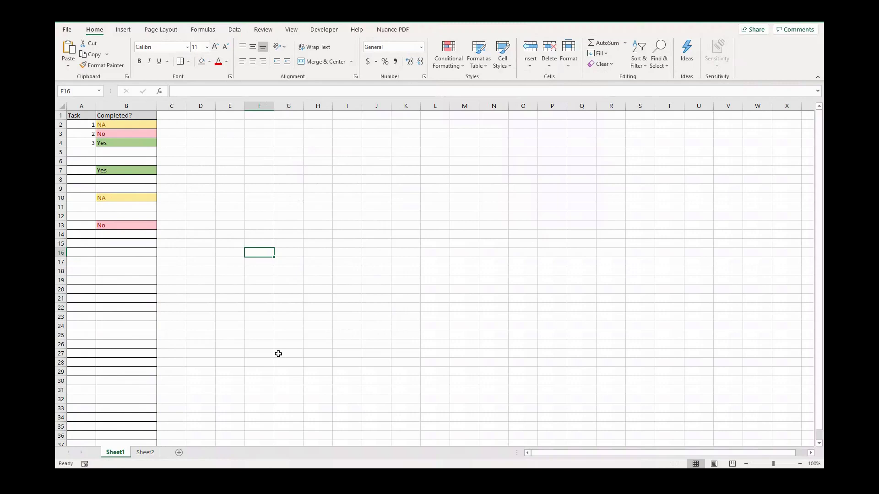
- Rename Sheet2, which holds the list source values, to formulas and hide it
left_click(145, 452)
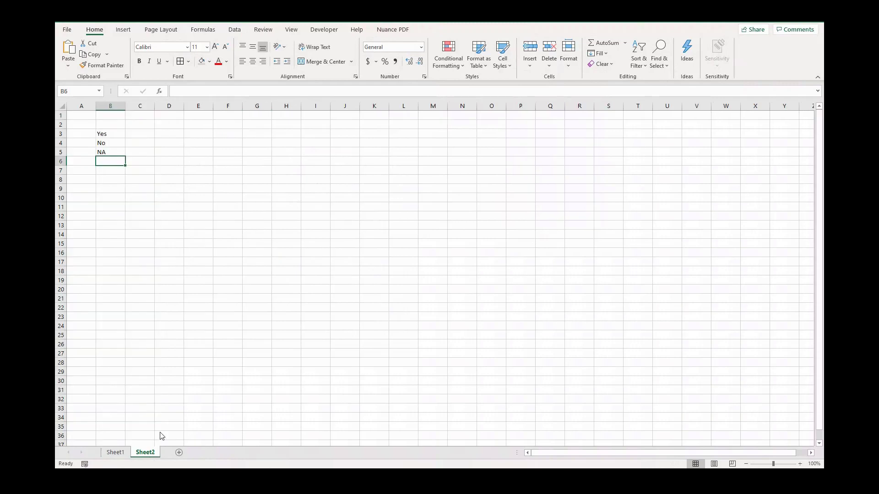
right_click(147, 452)
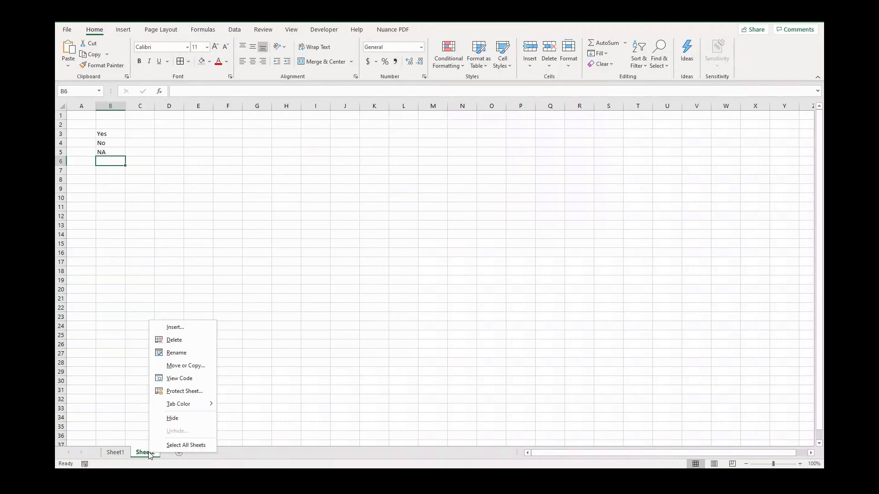
left_click(173, 357)
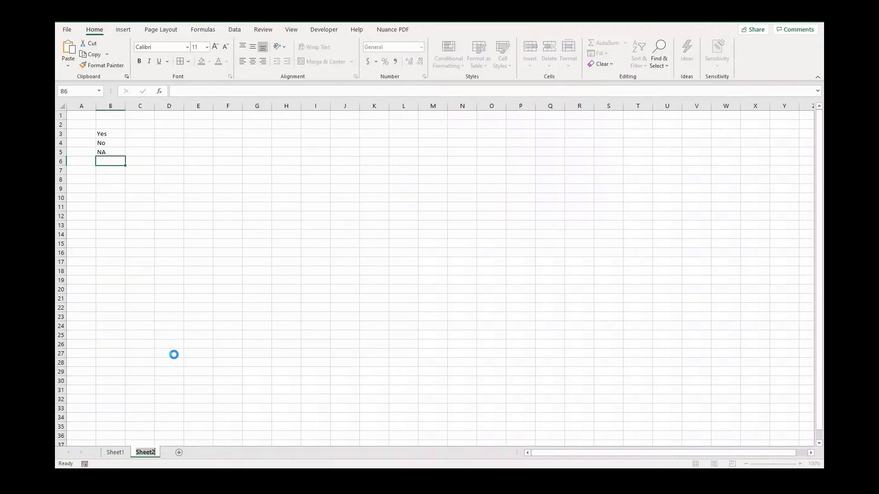
type("formulas")
key("Return")
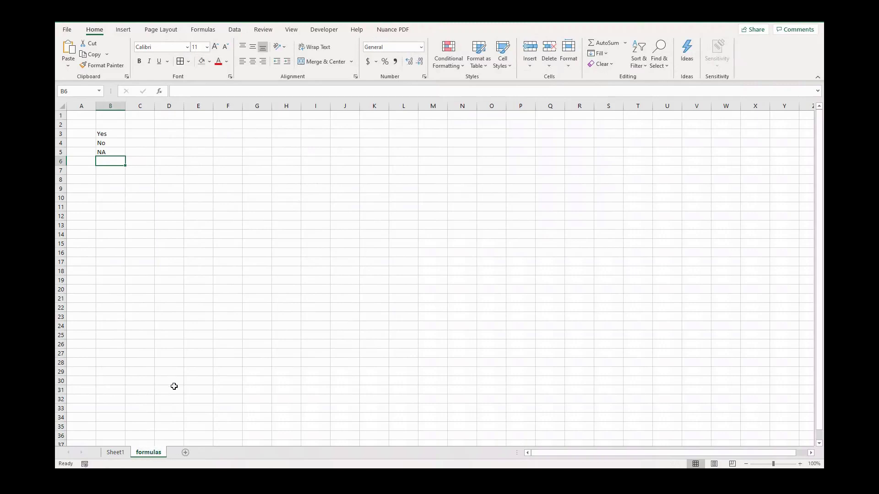
right_click(152, 454)
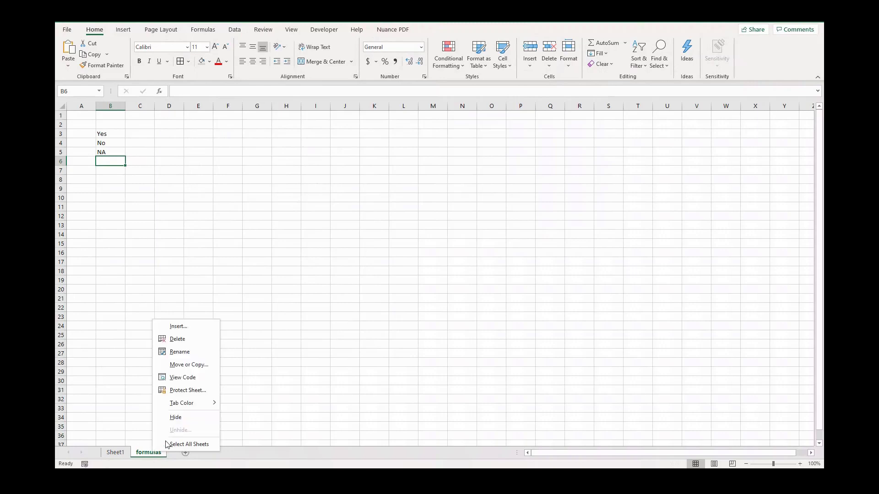
left_click(176, 418)
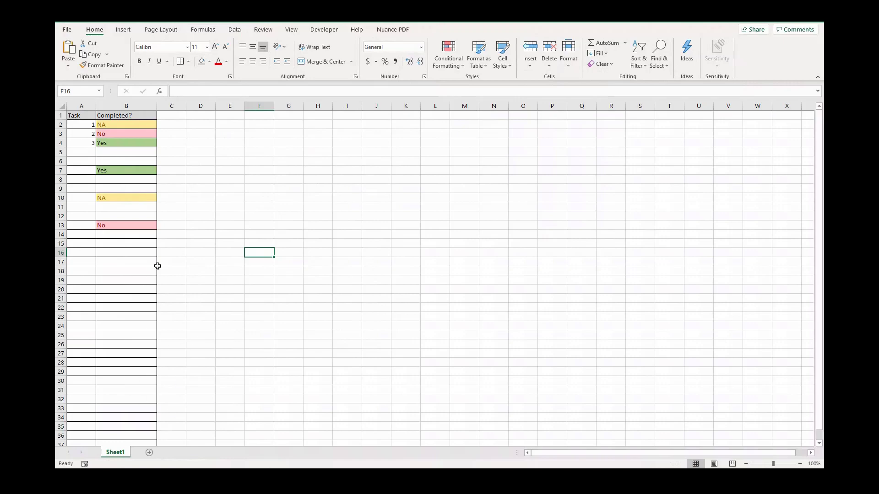
- Change the answer for task 2 in B3 to Yes from the in-cell list
left_click(128, 134)
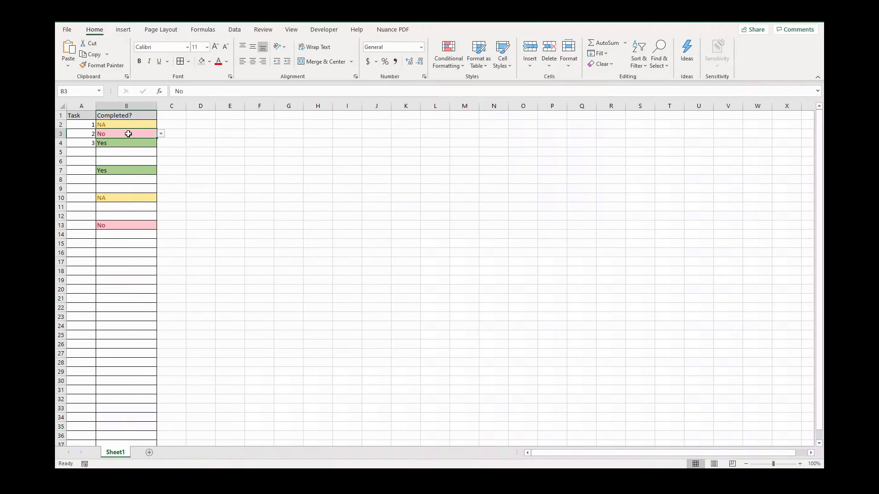
left_click(161, 133)
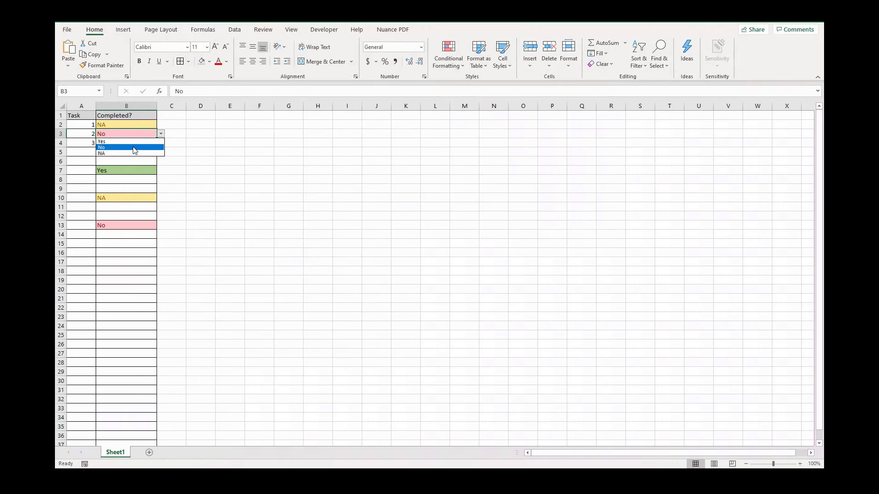
key("Return")
left_click(257, 253)
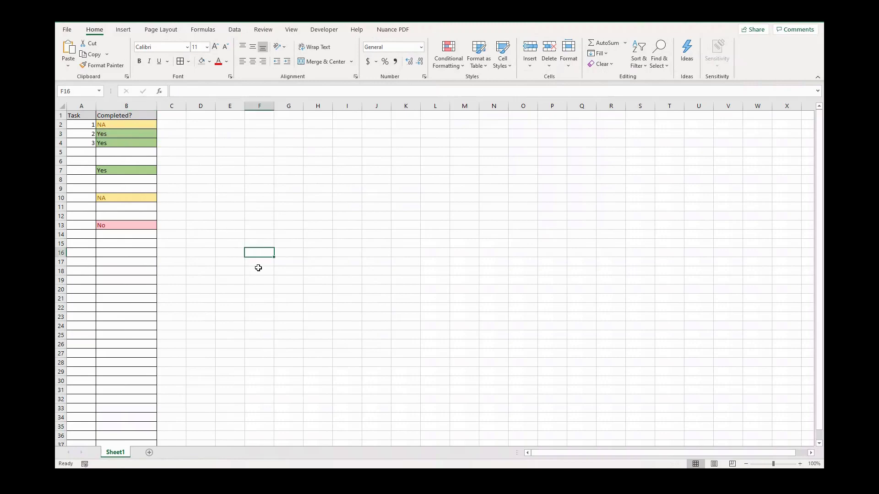